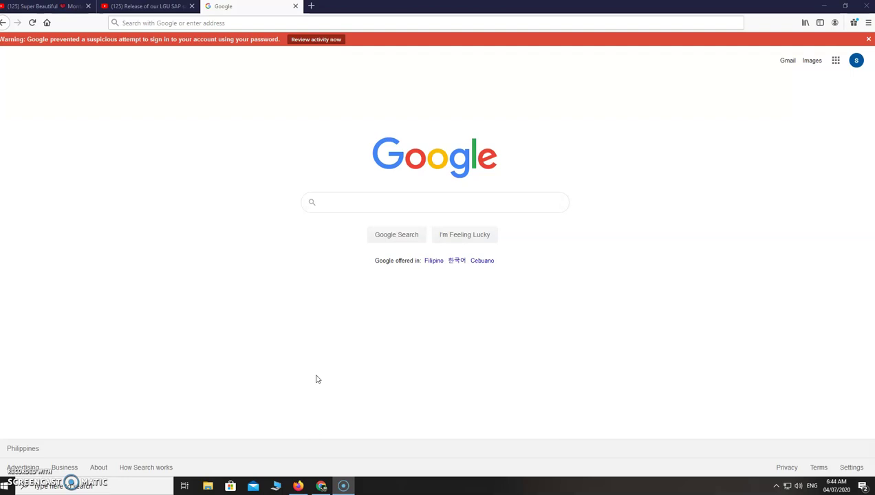
Step: Load bookwidgets.com in Firefox's address bar
left_click(219, 23)
type("bookwi")
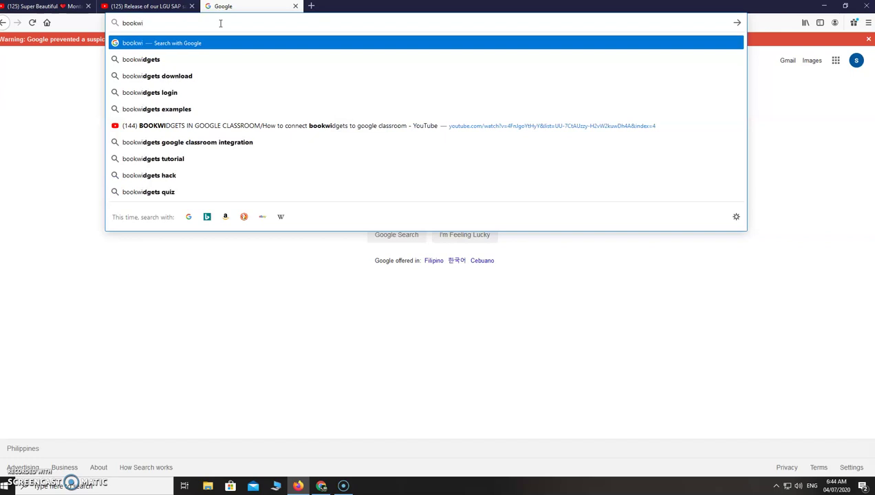
type("dgets.com")
key("Return")
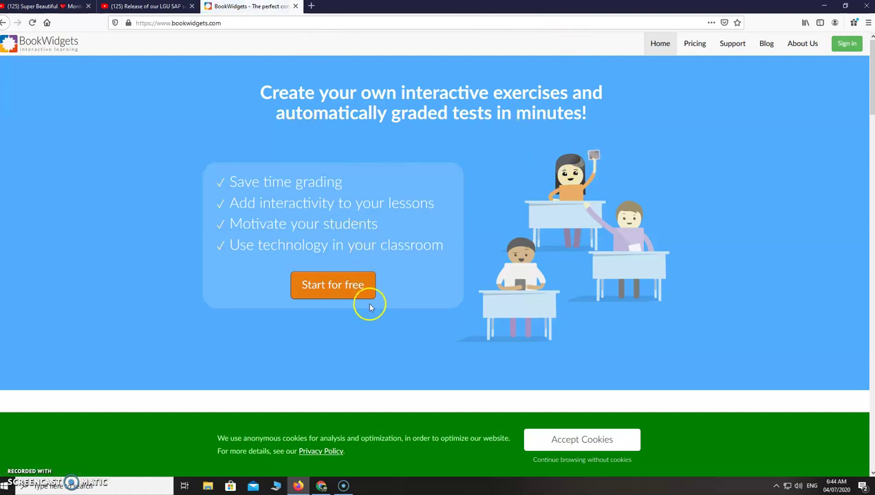
Step: Start a free sign-up with 'Sign up with Google' and pick the Google account
left_click(332, 287)
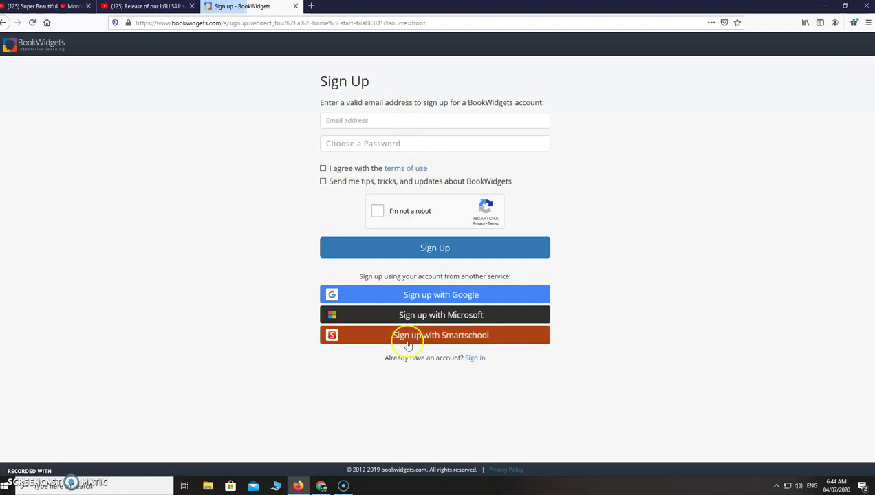
left_click(453, 300)
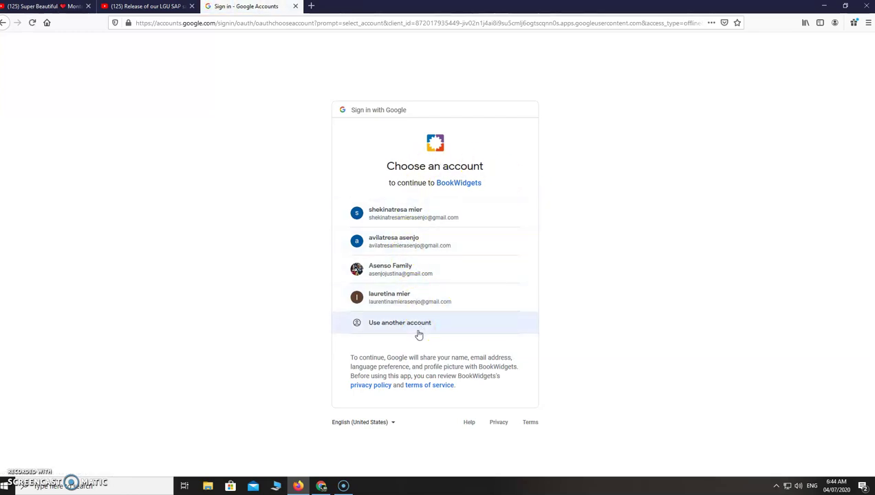
left_click(410, 218)
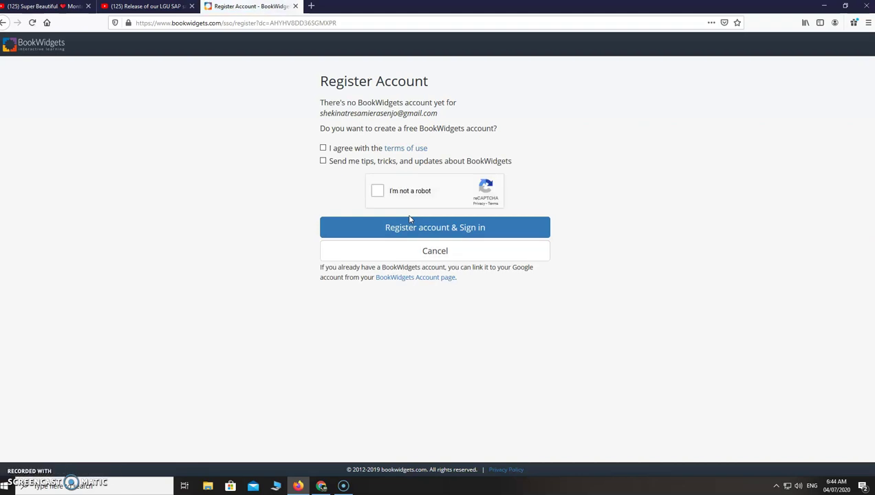
Step: Accept the terms of use, opt in to tips and updates, and start the reCAPTCHA check
left_click(325, 147)
left_click(324, 161)
left_click(377, 191)
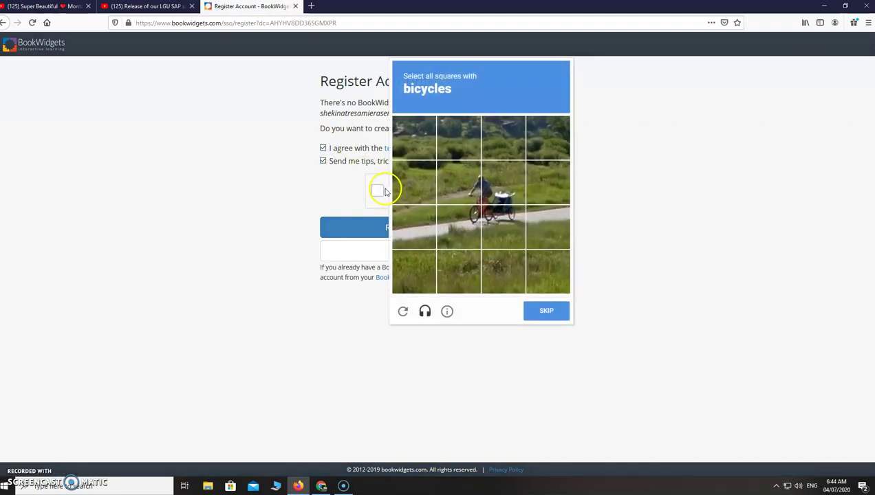
Step: Select the four bicycle tiles, verify, and register the account and sign in
left_click(462, 194)
left_click(500, 187)
left_click(473, 216)
left_click(502, 223)
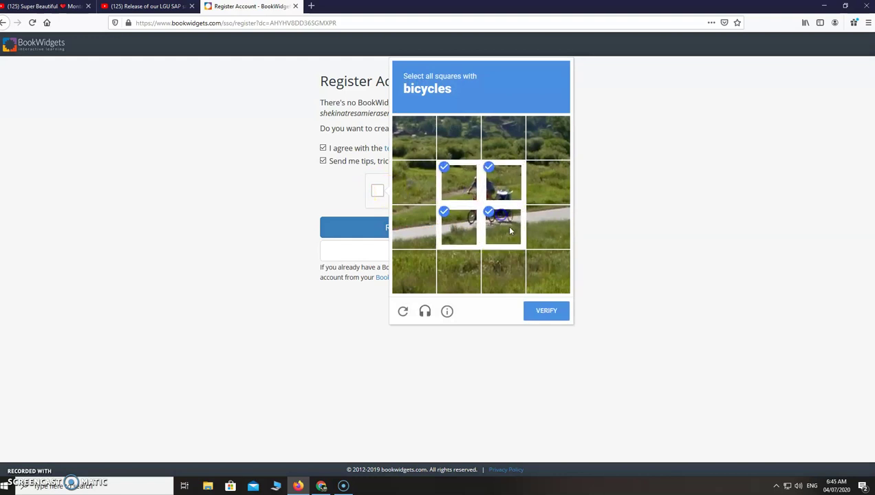
left_click(550, 311)
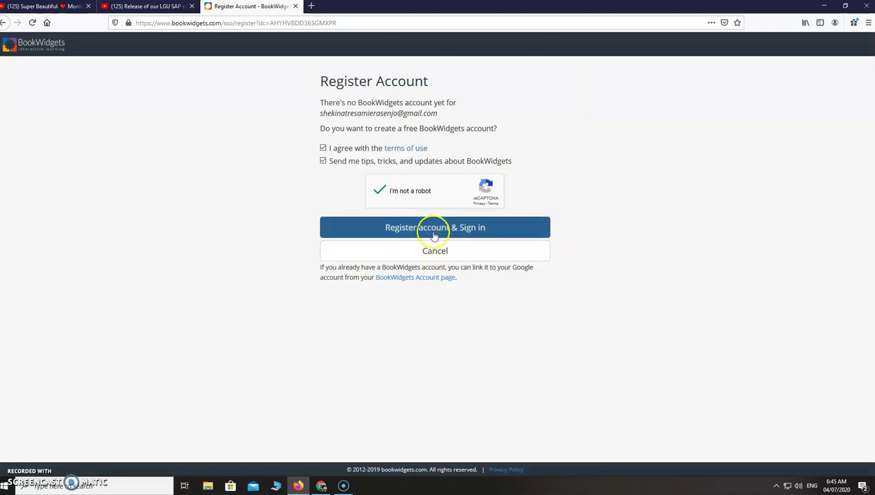
left_click(434, 234)
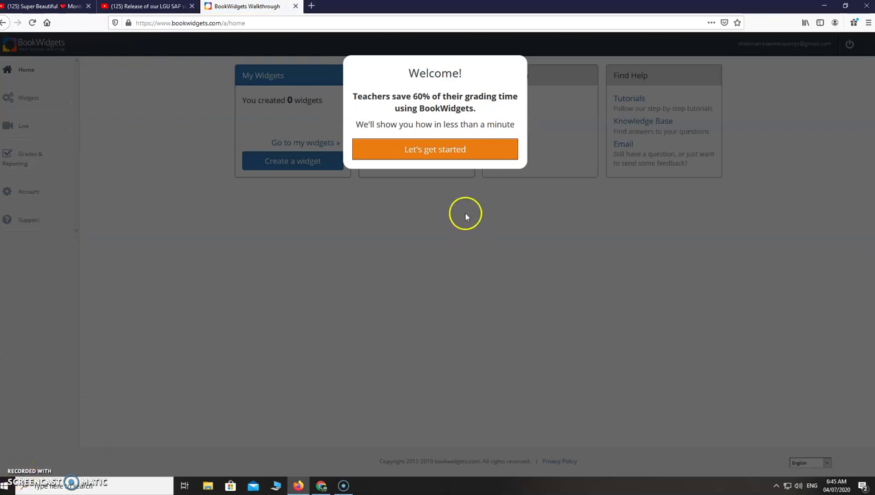
Step: Set up the account as a Middle or High School Teacher sharing online, then create a new widget
left_click(464, 152)
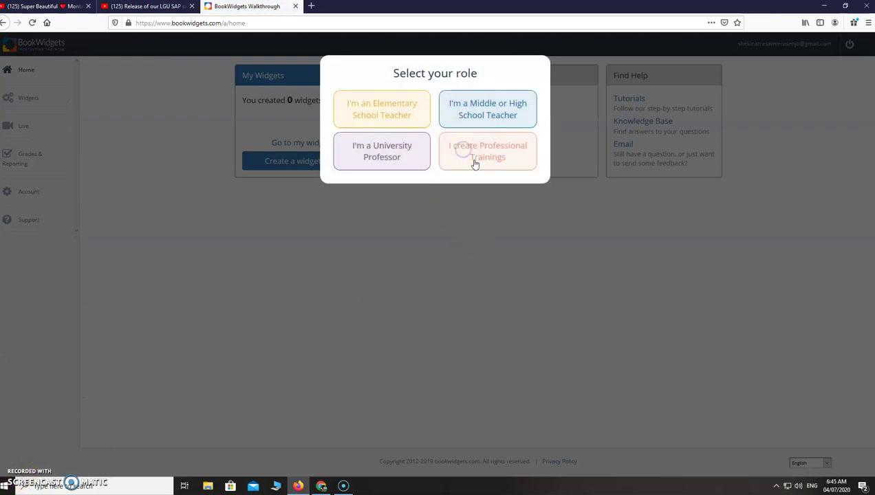
left_click(490, 110)
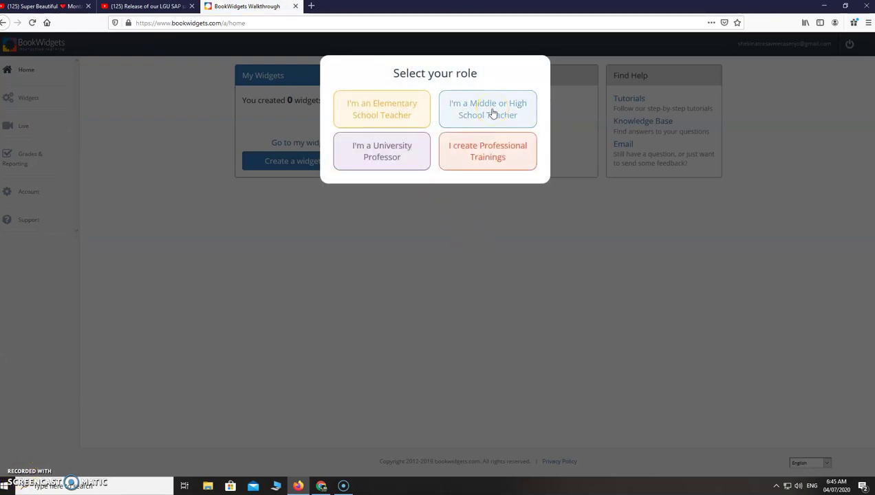
left_click(492, 111)
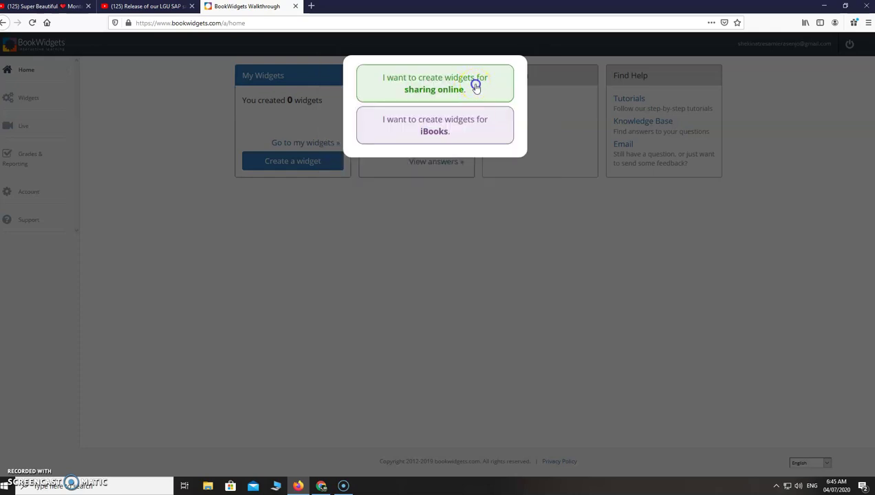
left_click(476, 87)
left_click(447, 179)
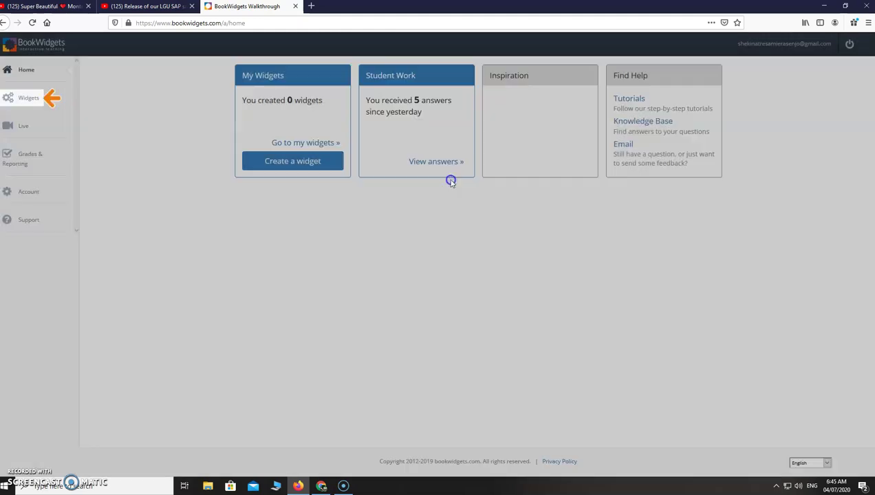
left_click(26, 99)
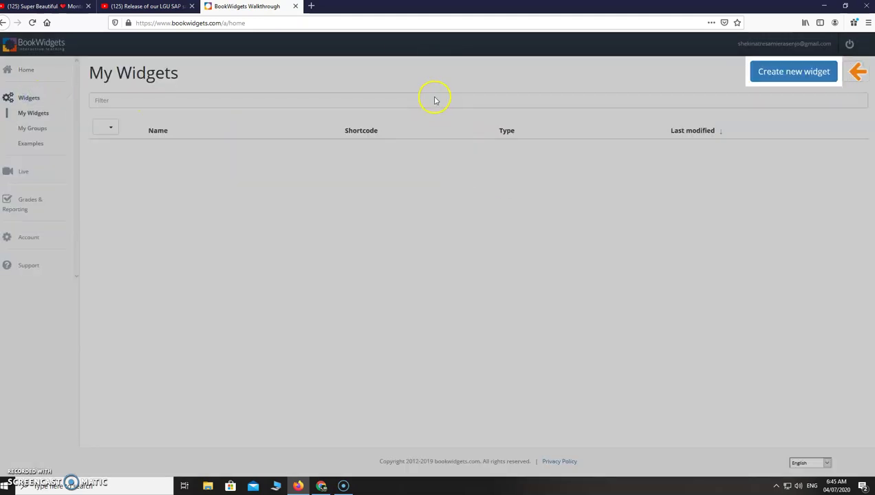
left_click(789, 72)
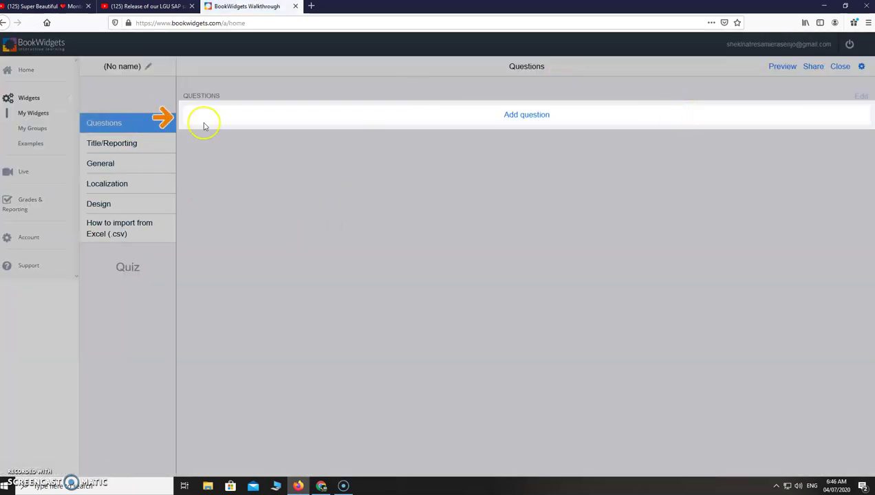
Step: Add text multiple-choice question 'Who was the first man on the moon?' with answers Neil Armstrong, Neil Diamond, Louis Armstrong
left_click(531, 116)
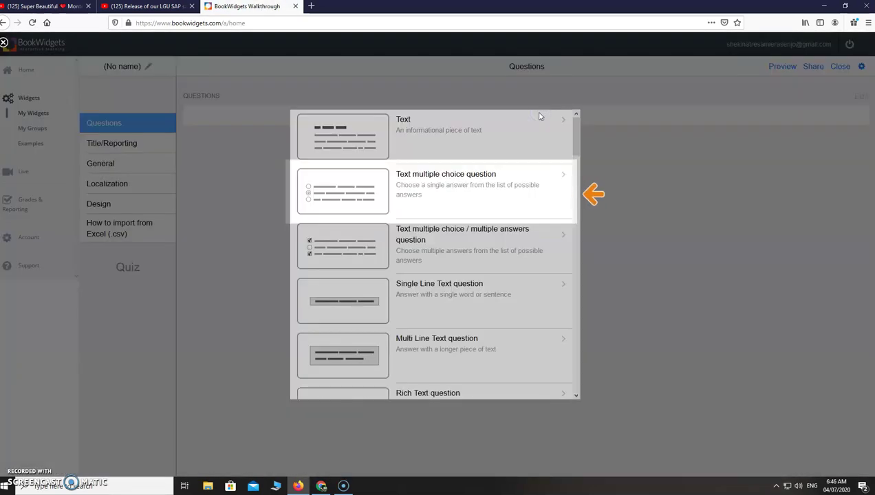
left_click(541, 198)
type("Who was the first man on the moon?")
key("Tab")
type("Neil Armstrong")
key("Tab")
type("Neil Diamond")
type("Louis Armstrong")
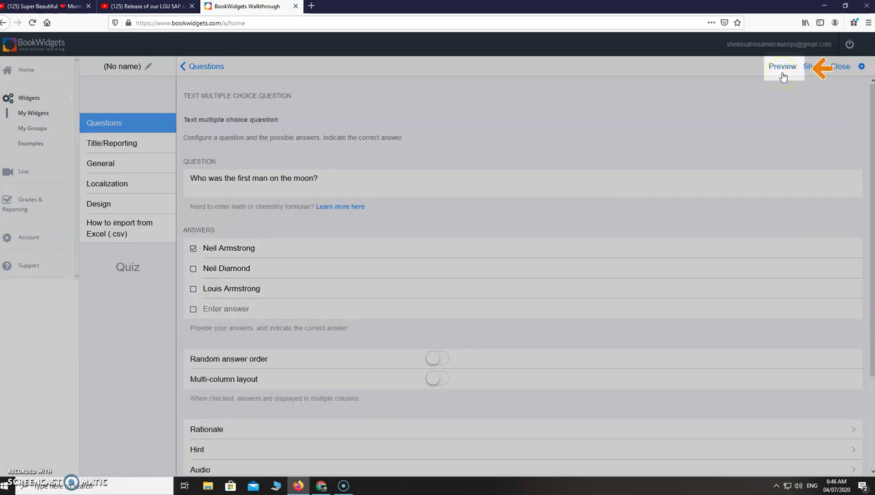
Step: Preview the quiz in Student View and answer Neil Armstrong
left_click(781, 73)
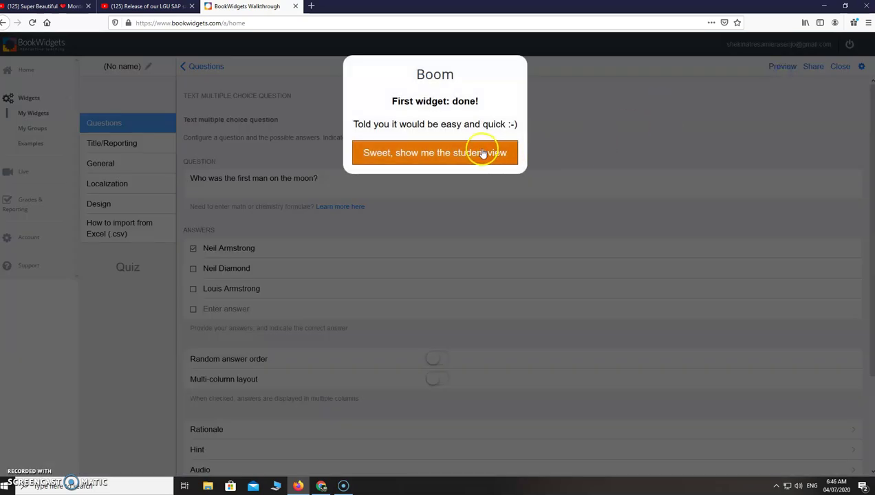
left_click(442, 152)
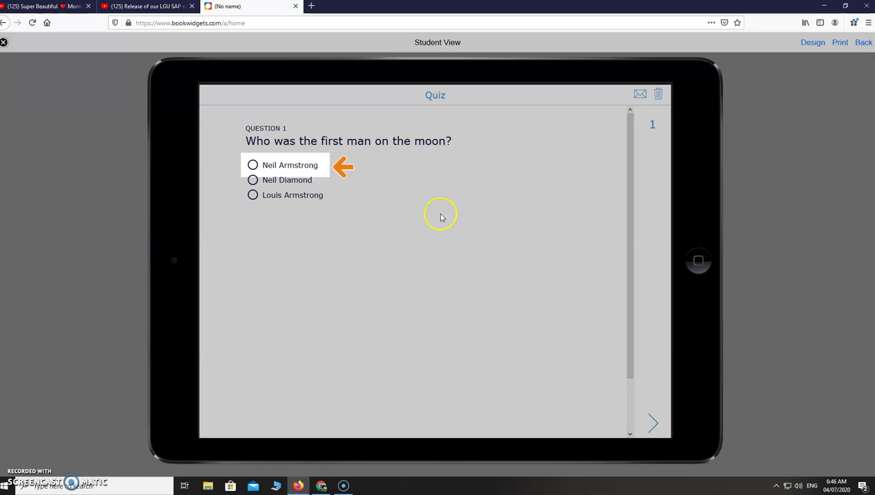
left_click(253, 165)
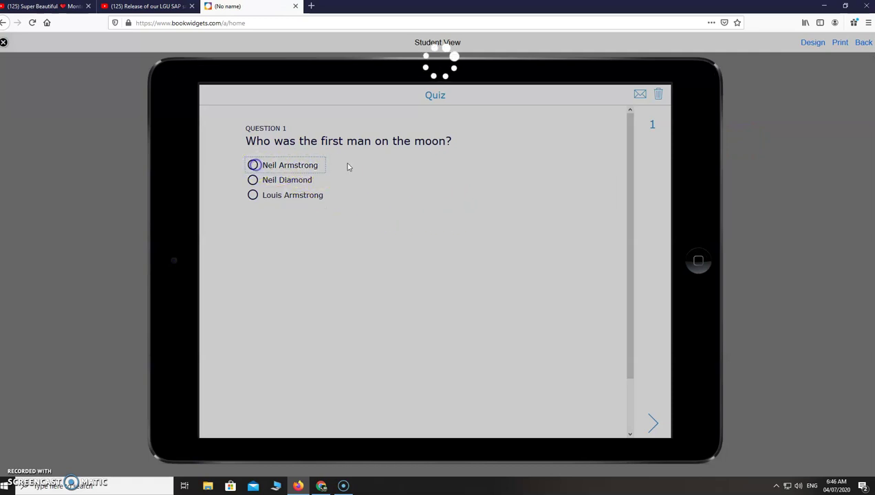
left_click(662, 432)
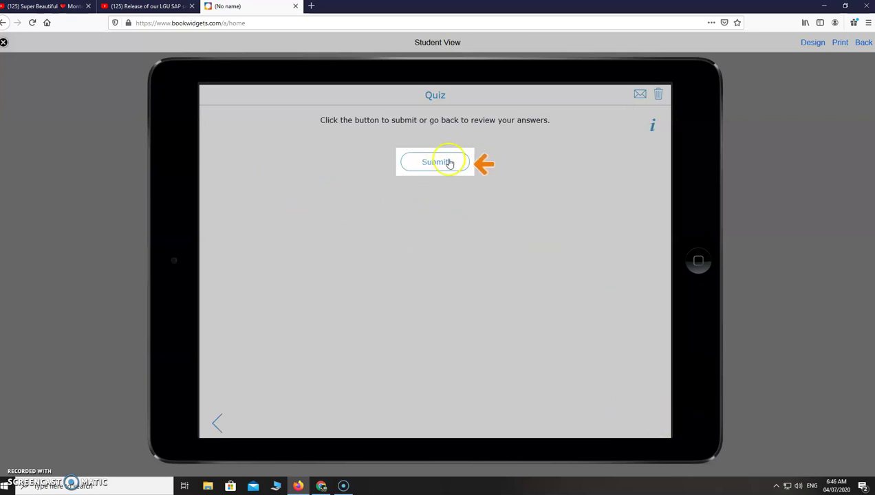
Step: Submit the quiz, entering the student's name and the teacher's e-mail, and send it
left_click(447, 162)
type("Jane Doe")
left_click(421, 165)
left_click(440, 202)
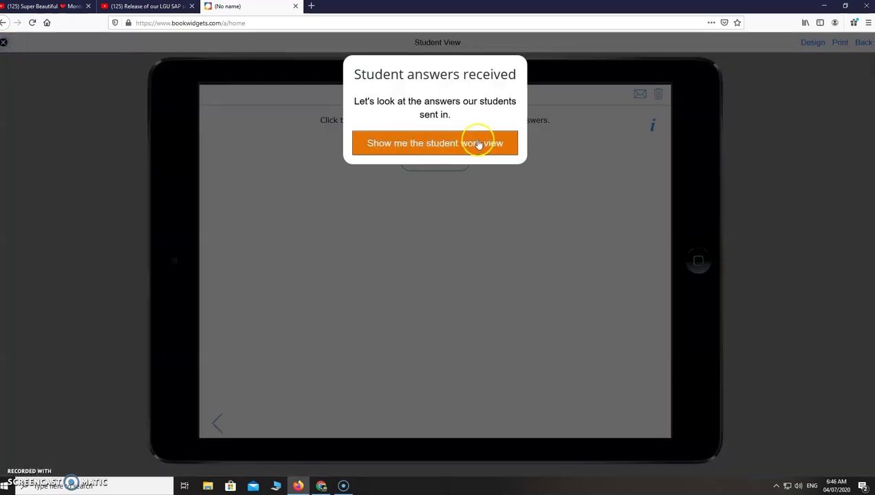
Step: View the sample student work results, finish the tour, and open Support & Tutorials
left_click(463, 147)
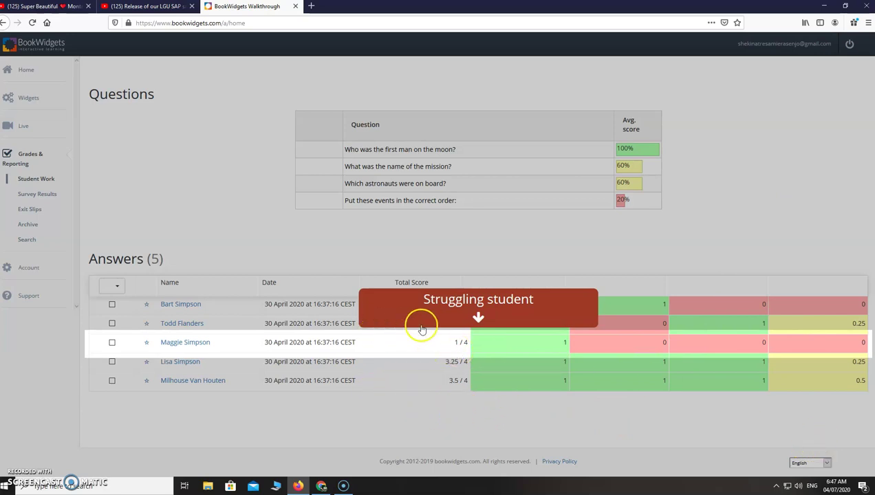
left_click(457, 346)
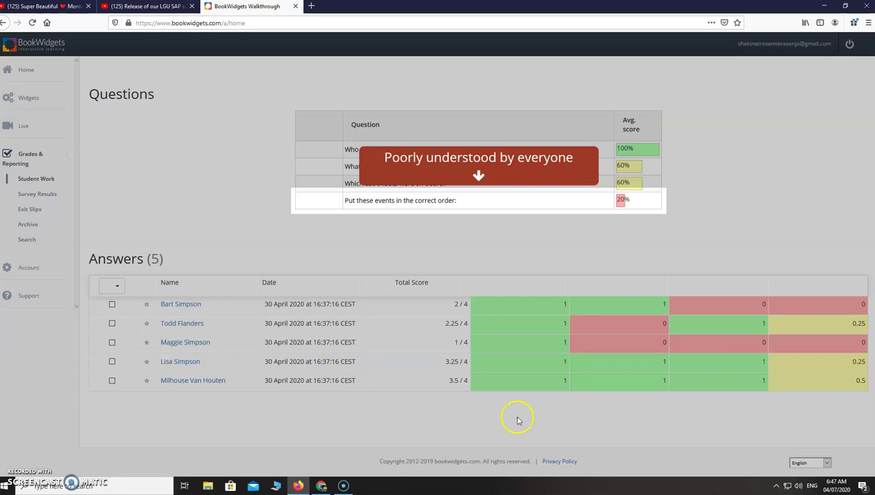
left_click(491, 196)
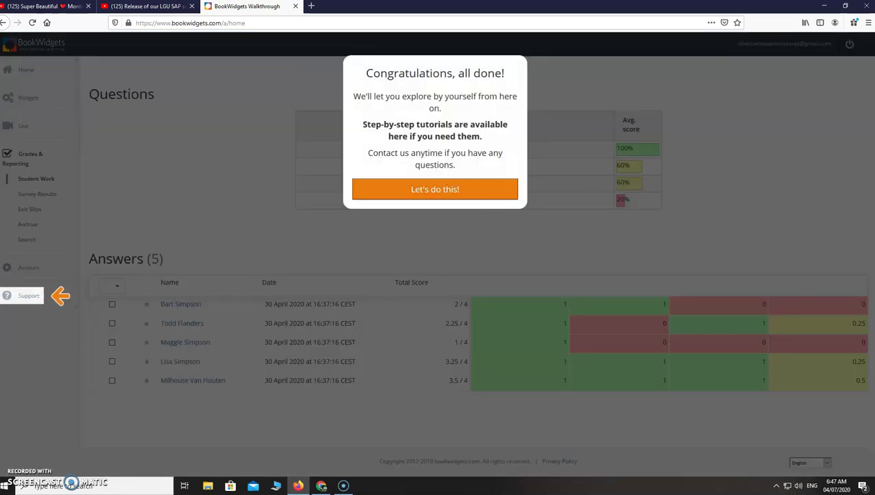
left_click(45, 296)
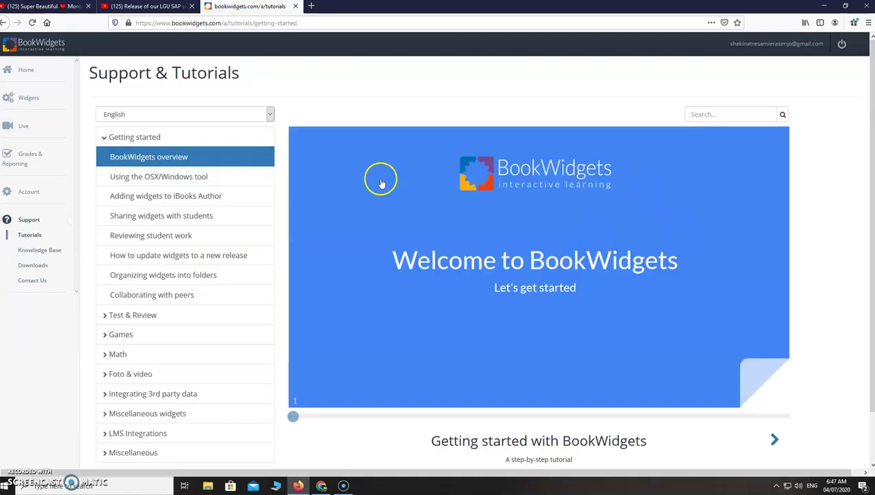
Step: Glance through the tutorials and Knowledge Base, close that tab, and return to My Widgets
left_click(37, 238)
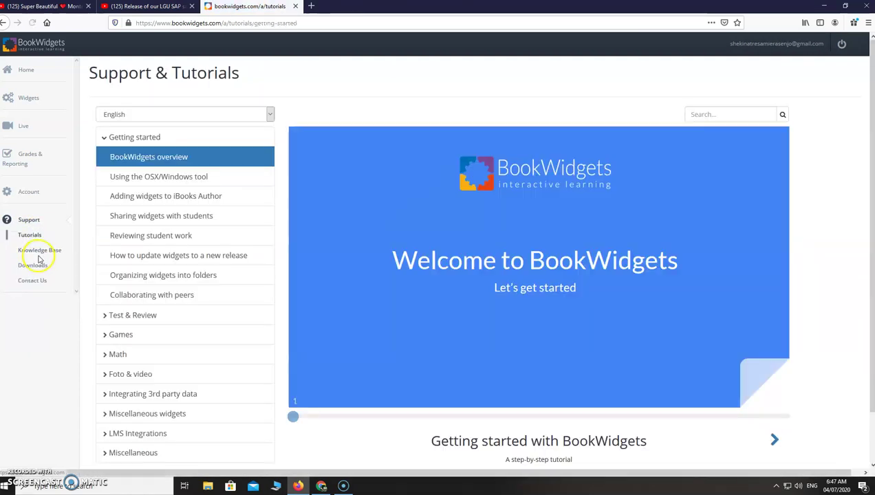
left_click(49, 264)
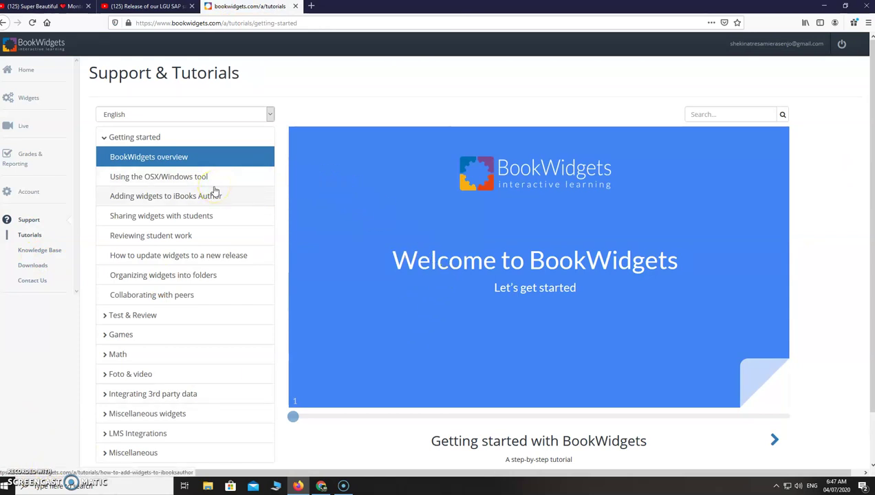
scroll(215, 194, "down", 1)
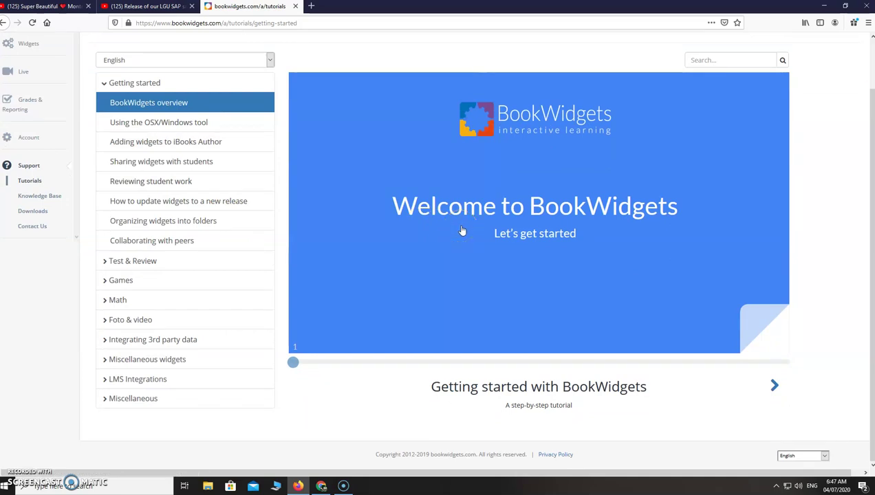
scroll(462, 231, "up", 1)
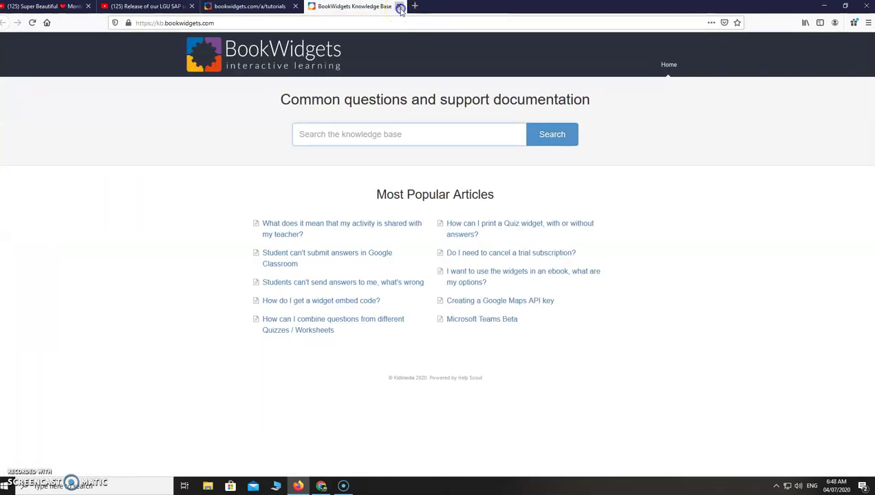
left_click(400, 9)
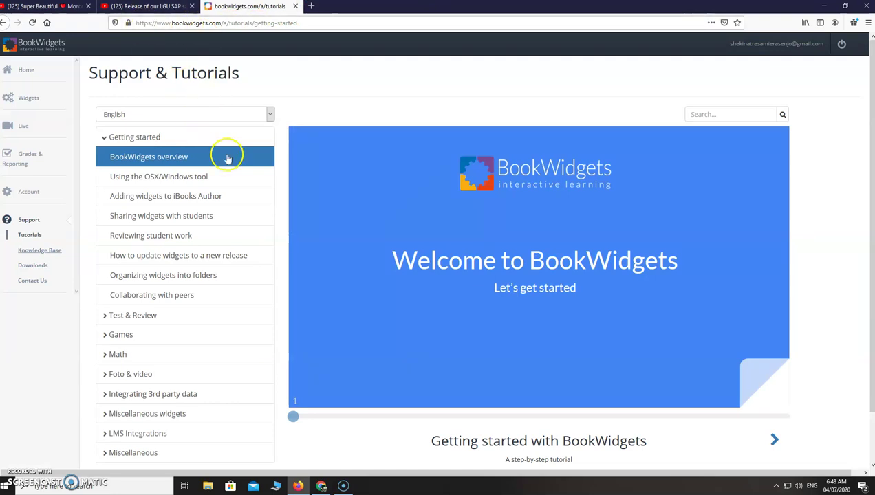
left_click(29, 100)
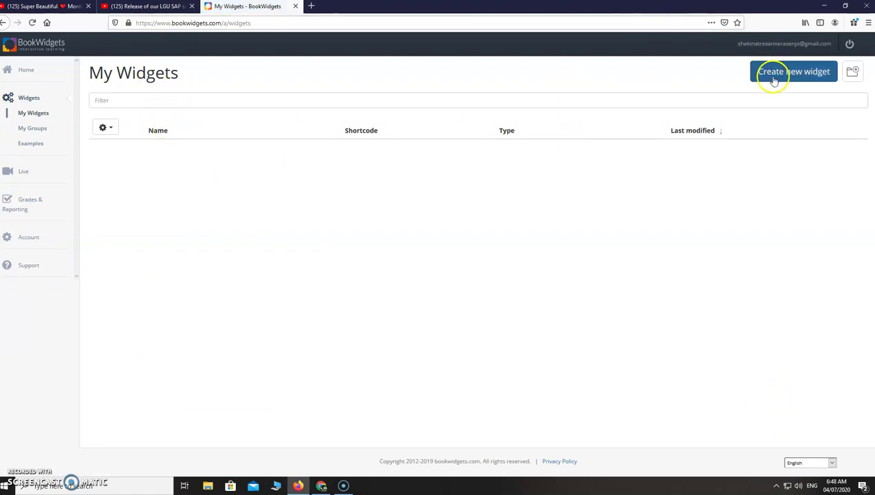
Step: Create a new widget of the Worksheet type
left_click(801, 72)
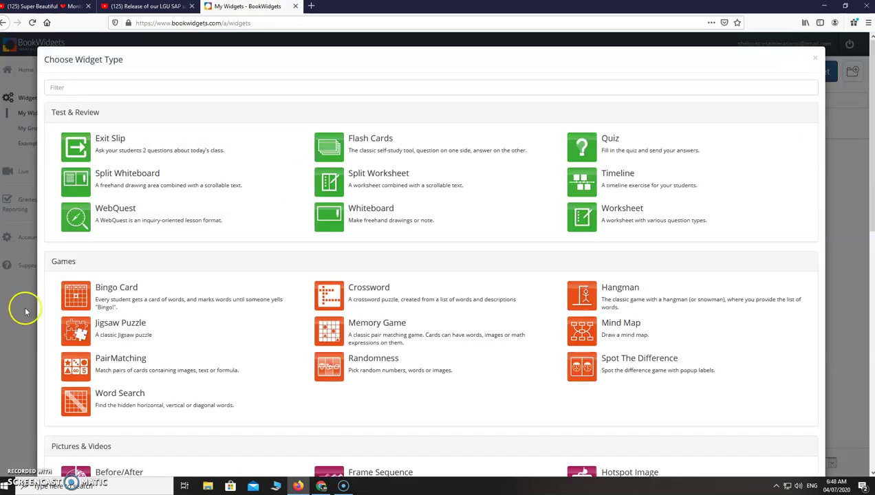
scroll(227, 260, "down", 5)
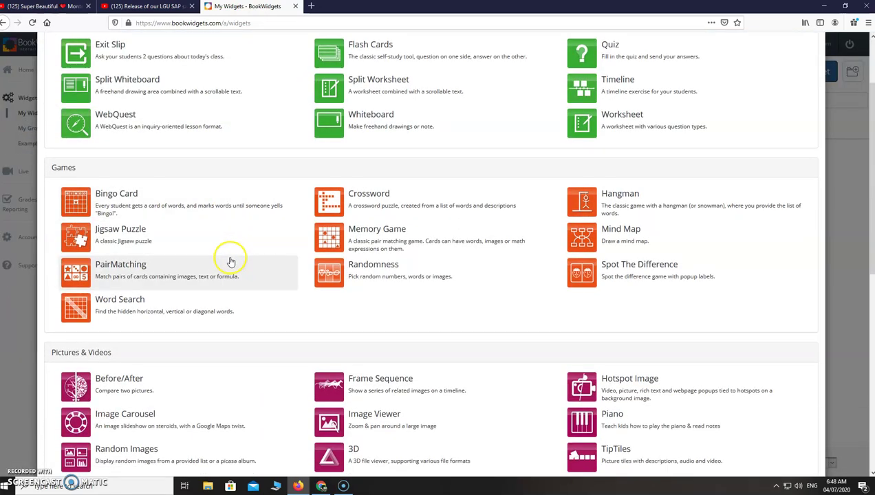
scroll(231, 262, "up", 5)
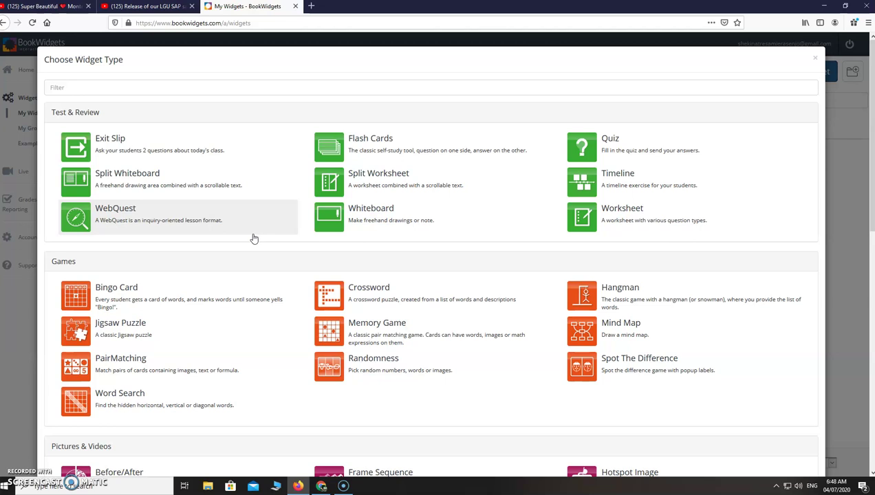
left_click(393, 291)
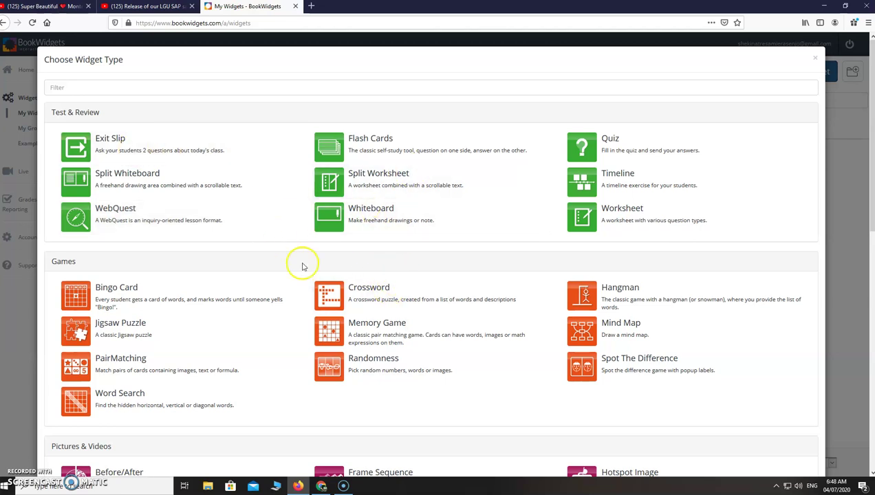
scroll(328, 382, "down", 3)
scroll(327, 367, "up", 3)
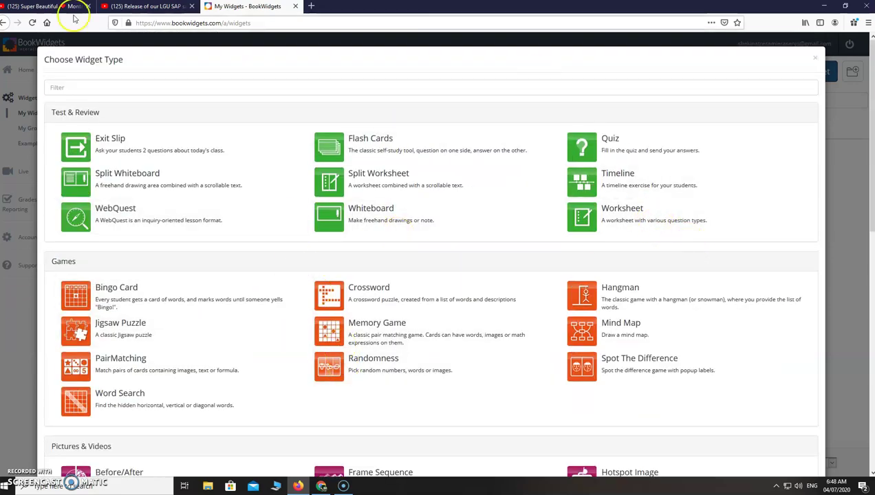
scroll(133, 178, "down", 8)
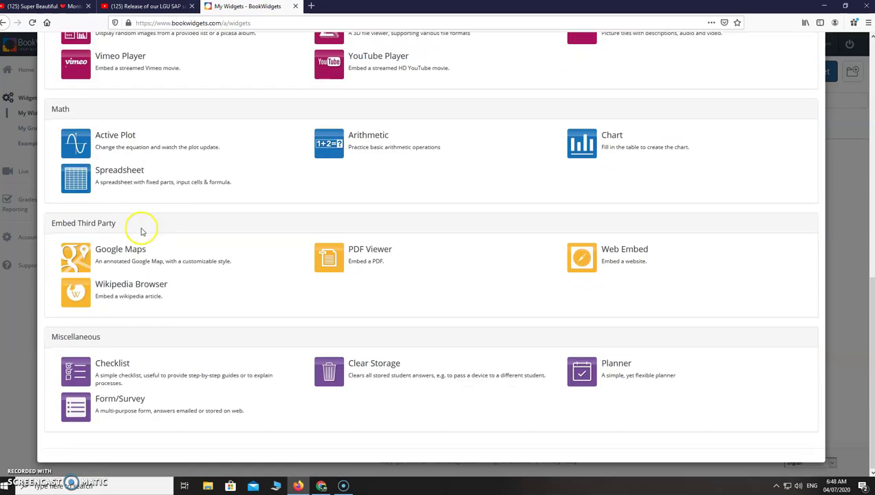
scroll(141, 232, "up", 2)
scroll(141, 232, "up", 6)
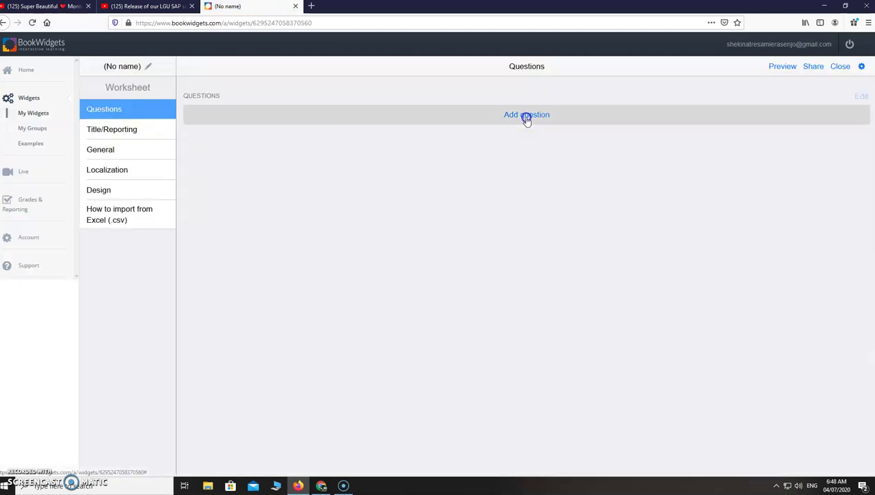
Step: Browse through the full list of question types available to add
left_click(526, 117)
scroll(353, 168, "down", 5)
scroll(355, 169, "down", 15)
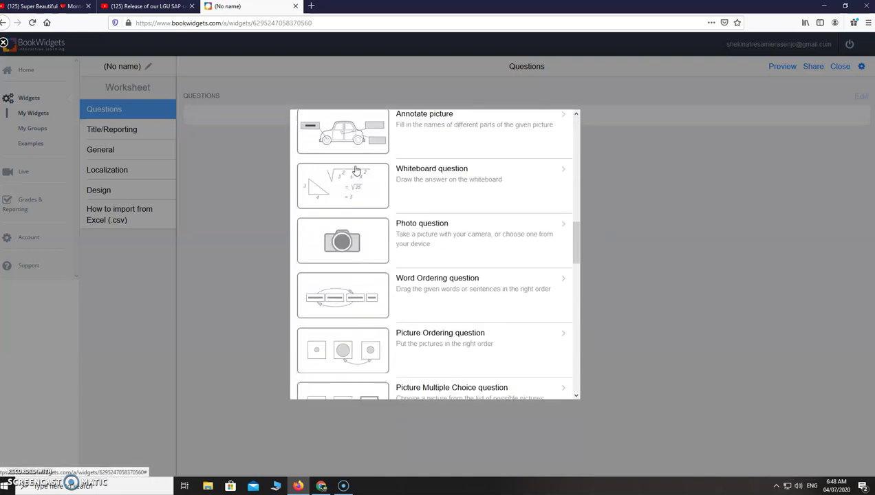
scroll(357, 172, "down", 2)
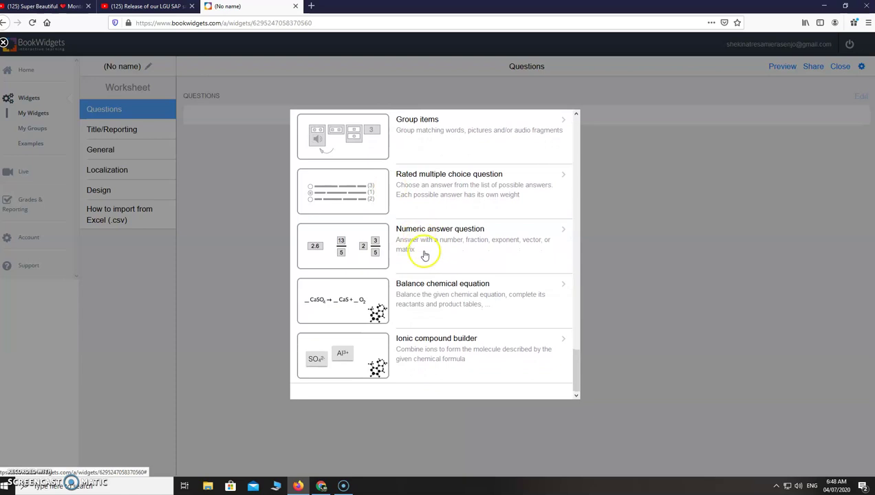
scroll(454, 310, "up", 5)
scroll(454, 310, "up", 20)
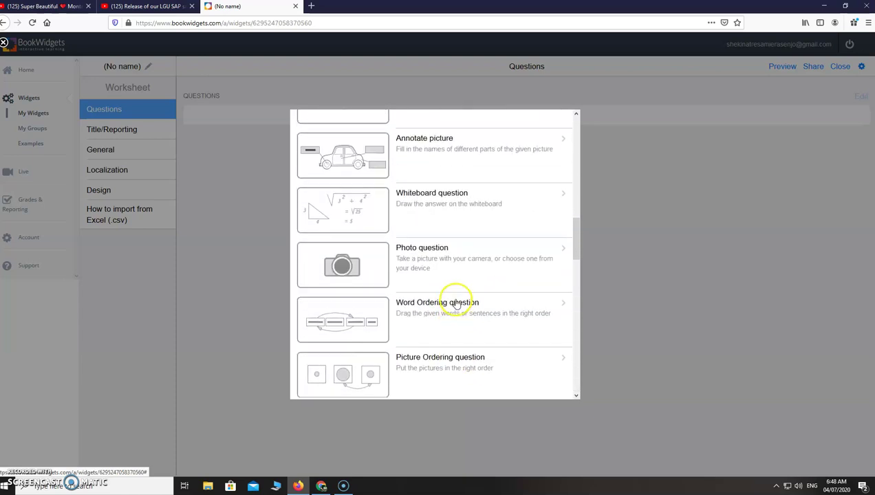
scroll(458, 301, "up", 1)
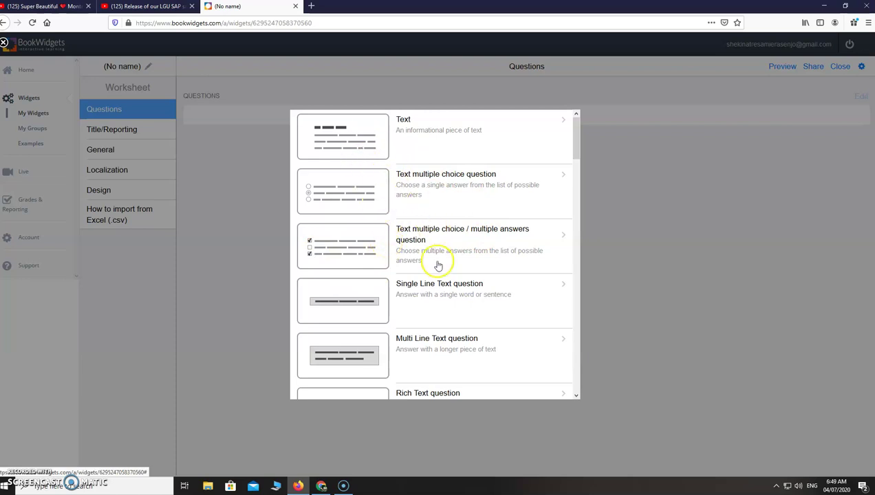
scroll(438, 288, "down", 4)
scroll(440, 269, "down", 1)
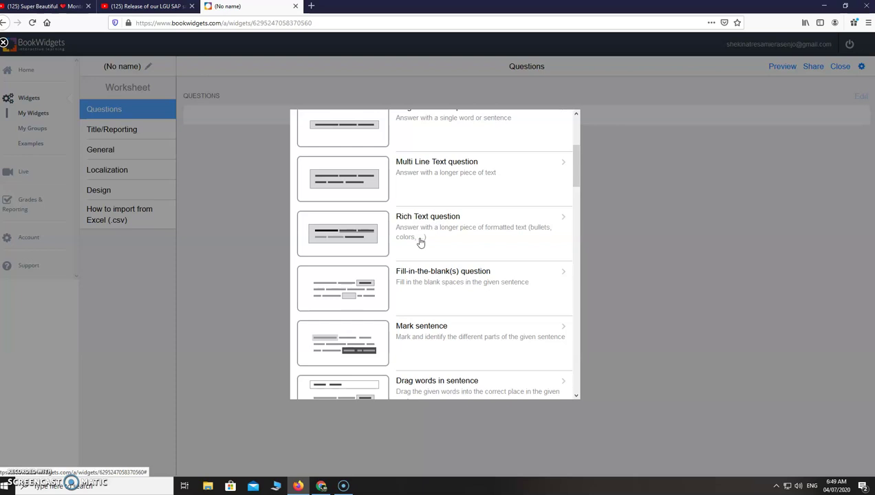
scroll(457, 303, "down", 5)
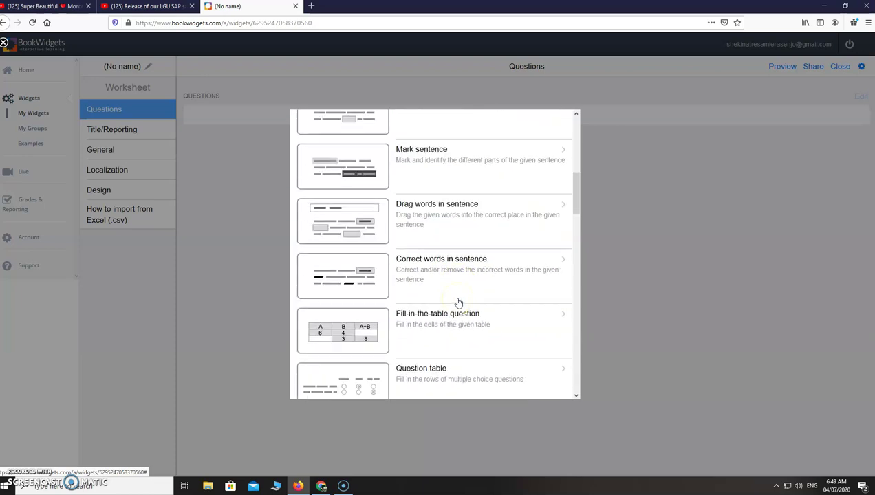
scroll(458, 303, "down", 3)
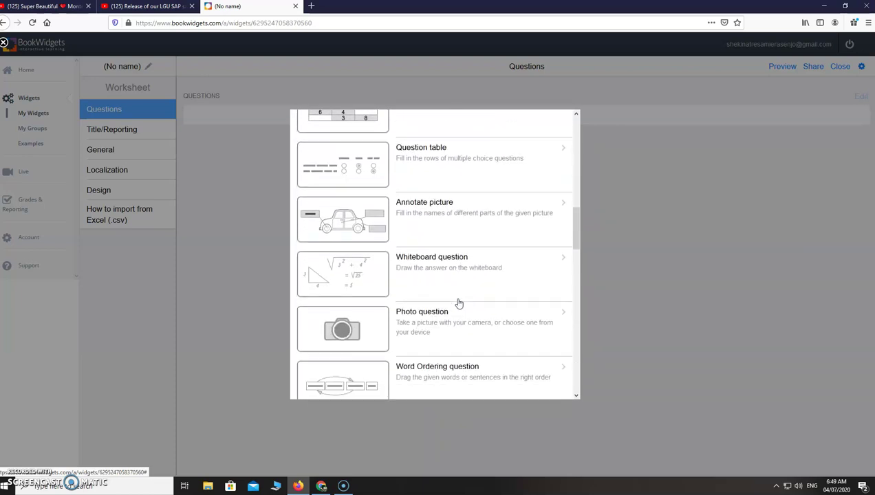
scroll(447, 332, "down", 3)
scroll(502, 306, "down", 2)
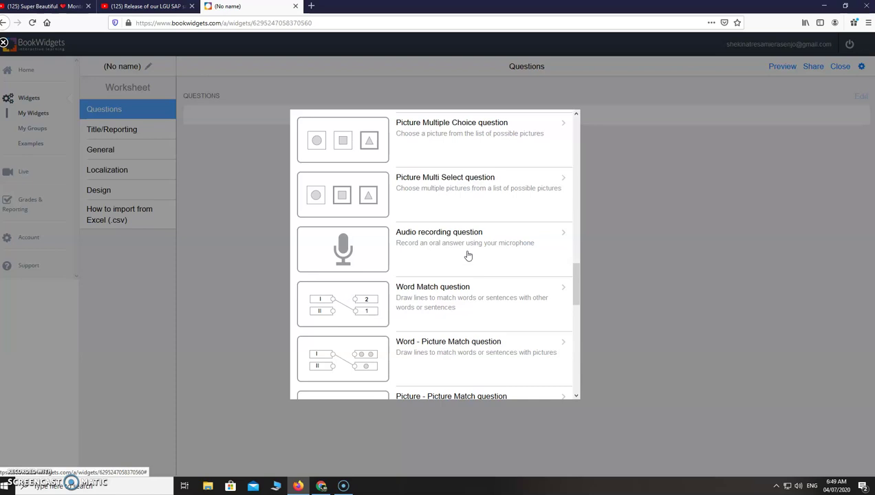
scroll(468, 255, "up", 15)
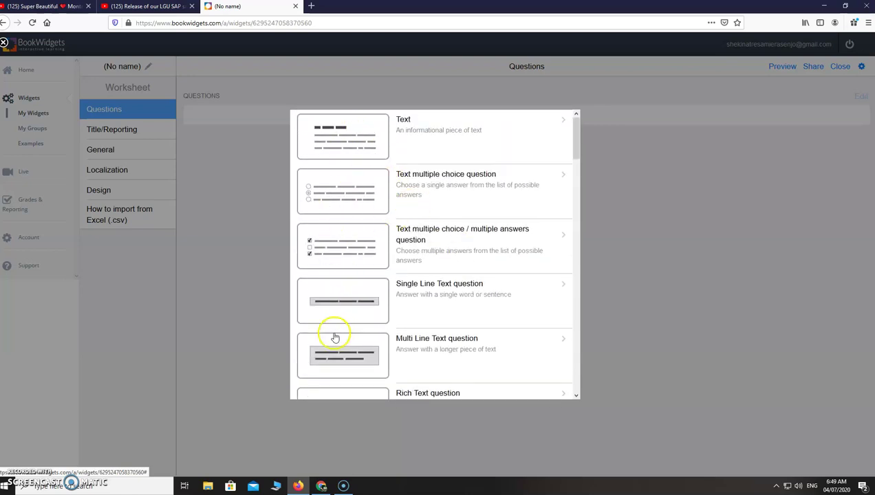
scroll(341, 320, "down", 1)
scroll(341, 321, "down", 15)
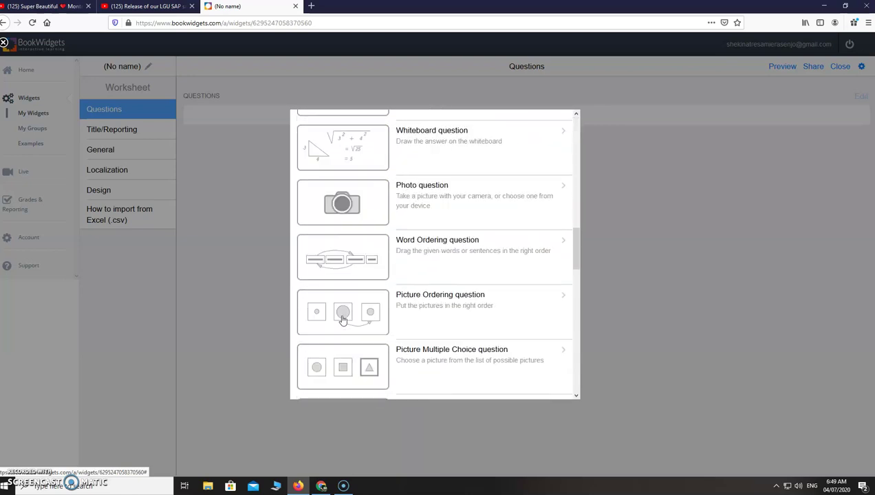
scroll(342, 320, "down", 8)
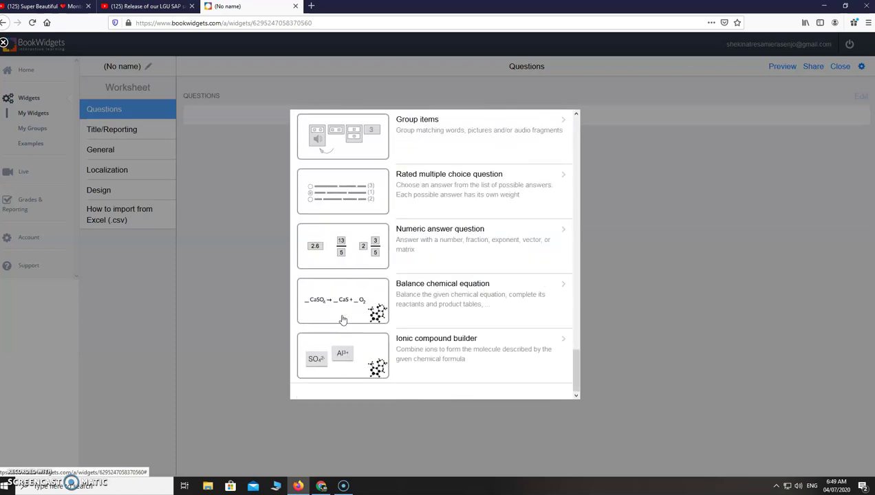
scroll(341, 320, "up", 3)
scroll(342, 320, "up", 15)
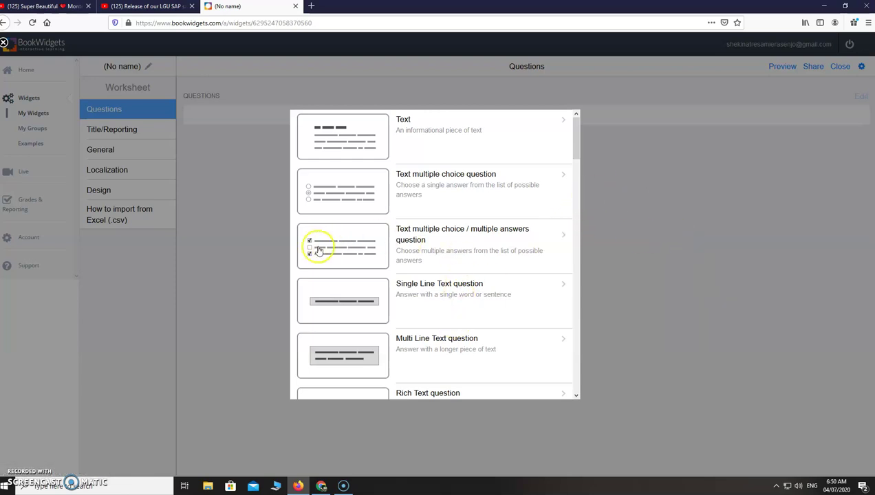
scroll(368, 274, "down", 12)
scroll(374, 286, "down", 1)
scroll(374, 285, "up", 4)
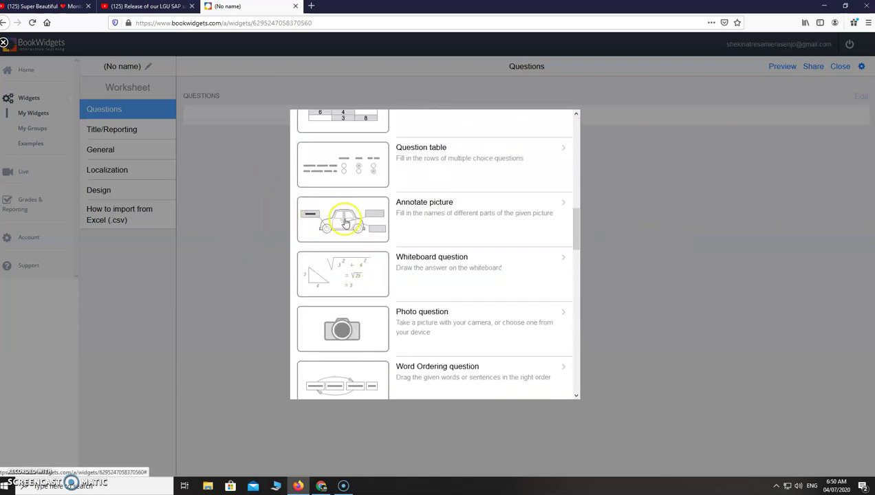
Step: Add an Annotate picture question and browse online image results for a microscope background
left_click(345, 223)
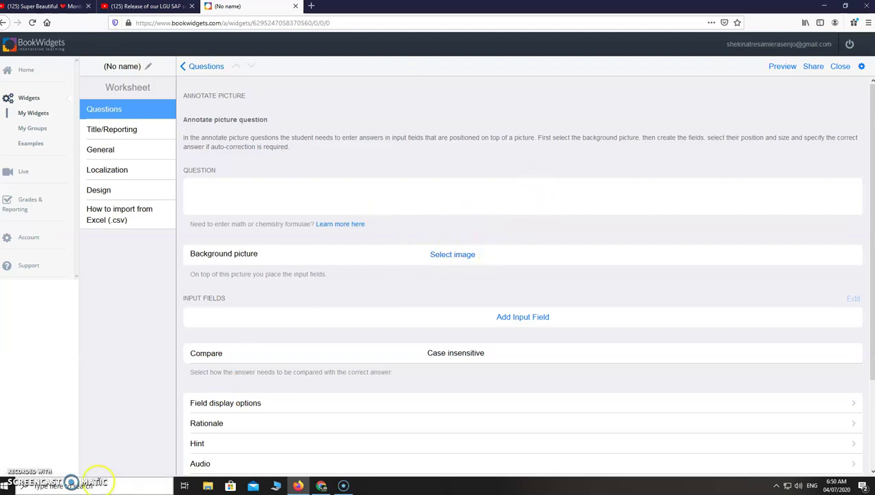
left_click(451, 256)
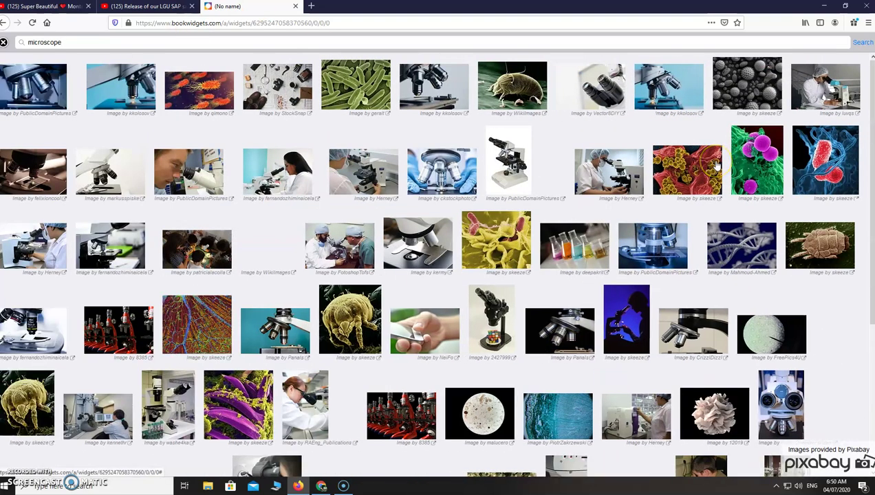
scroll(307, 340, "down", 3)
scroll(311, 341, "down", 2)
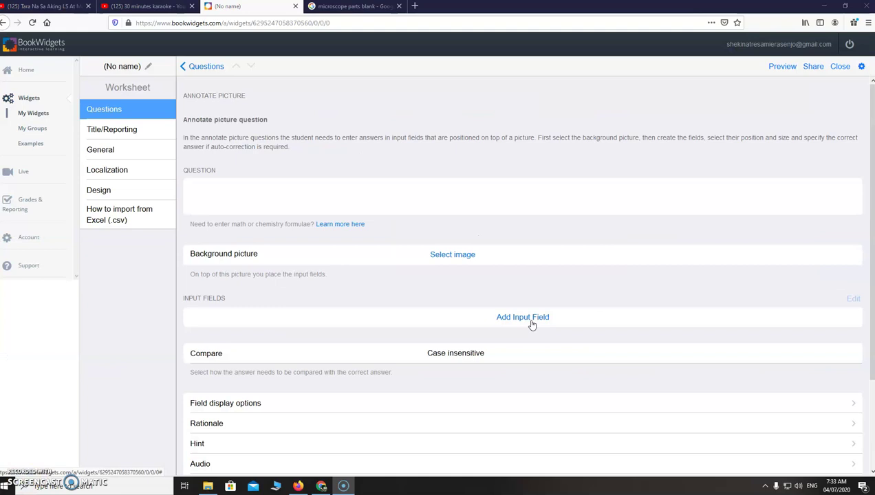
Step: Filter the 'microscope parts blank' Google Images search to Labeled for Reuse, then return to the picture source choices
left_click(354, 6)
left_click(206, 53)
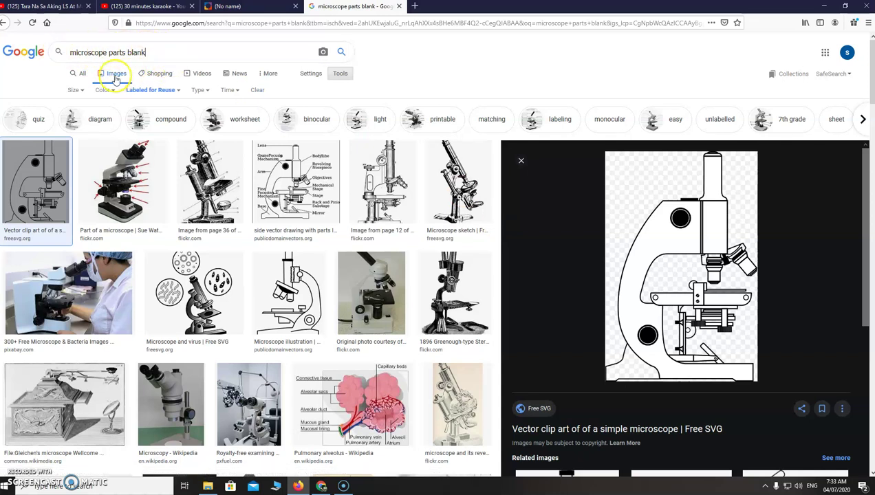
left_click(339, 75)
left_click(340, 76)
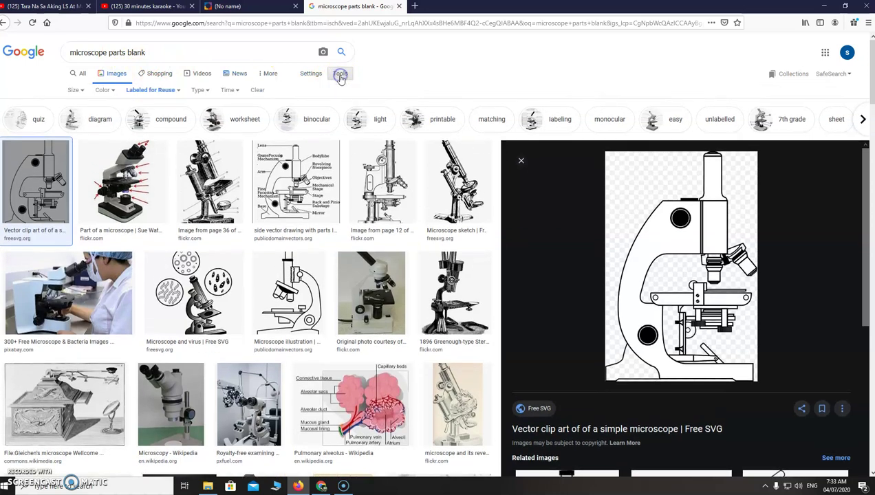
left_click(173, 90)
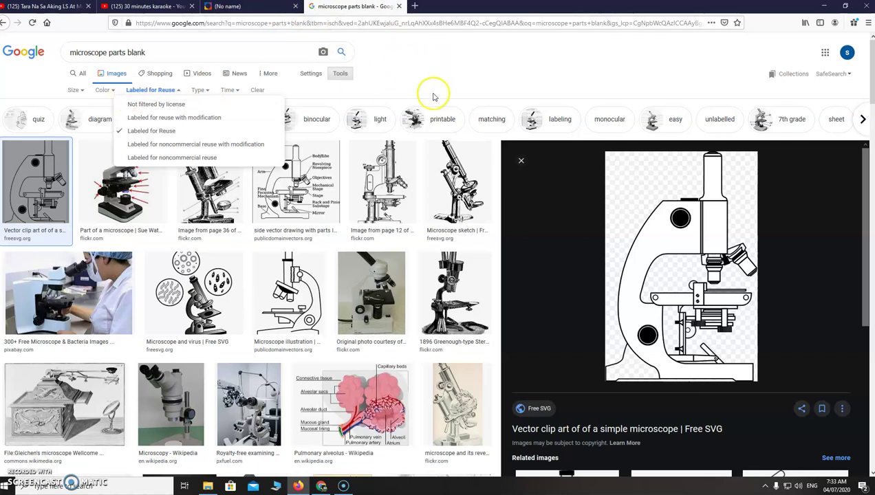
left_click(253, 7)
left_click(456, 255)
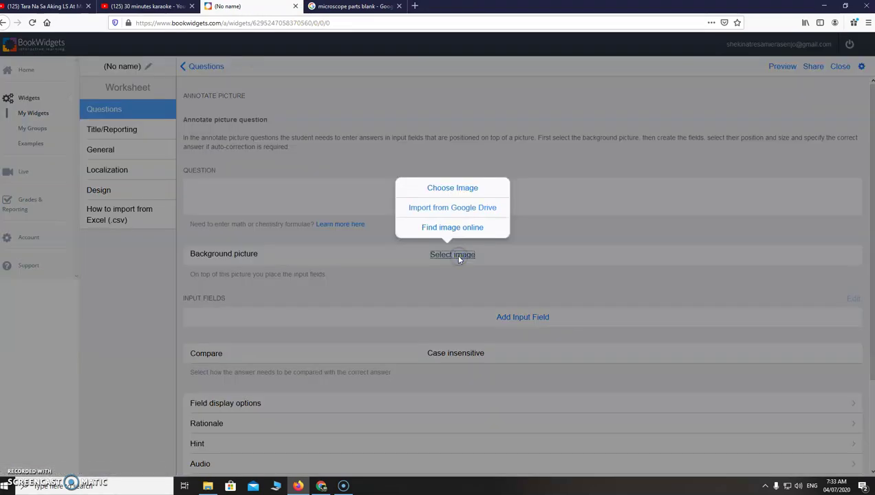
Step: Use the labelled johnny-automatic microscope image from USB Drive (F:) as the worksheet background
left_click(471, 194)
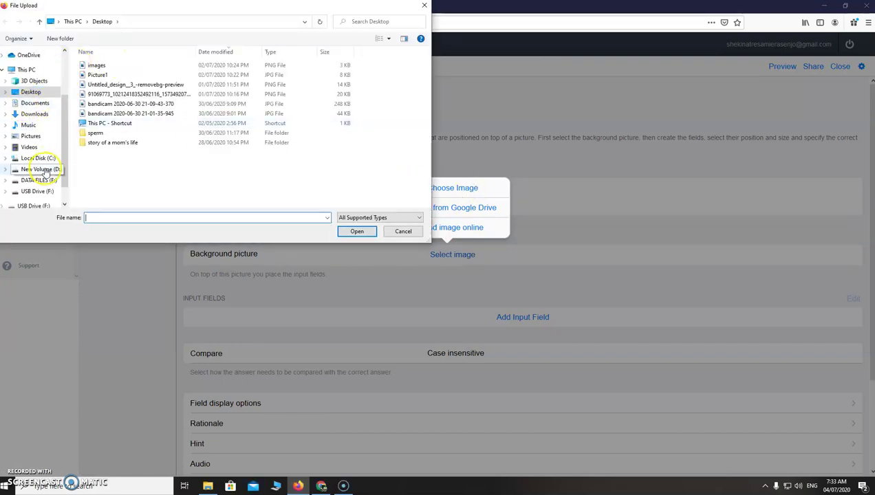
left_click(40, 191)
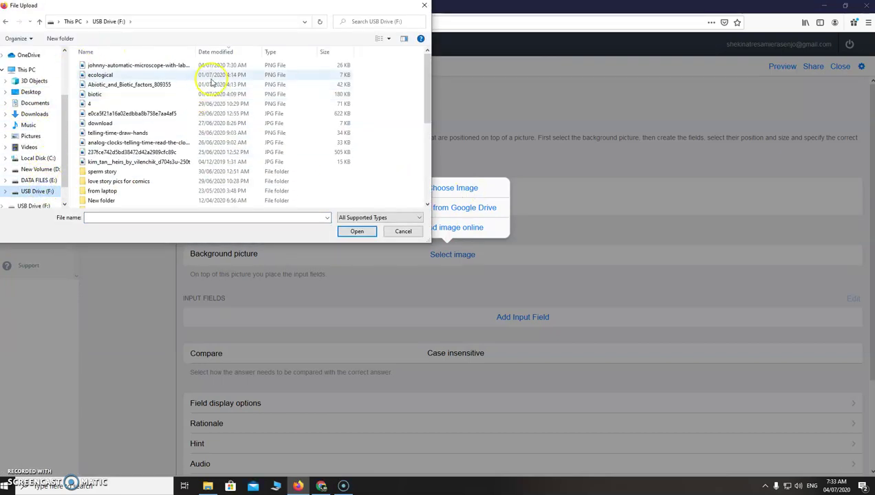
left_click(165, 65)
left_click(356, 231)
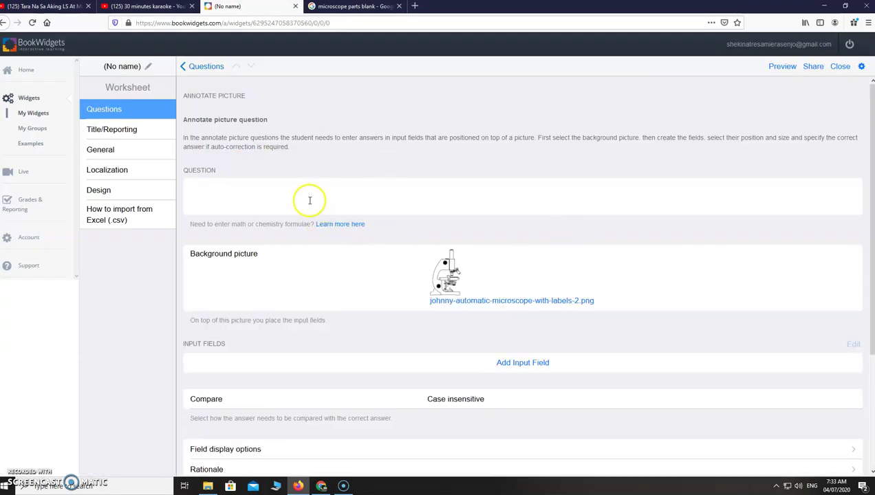
Step: Rename the untitled widget to 'Microscope Parts'
left_click(131, 66)
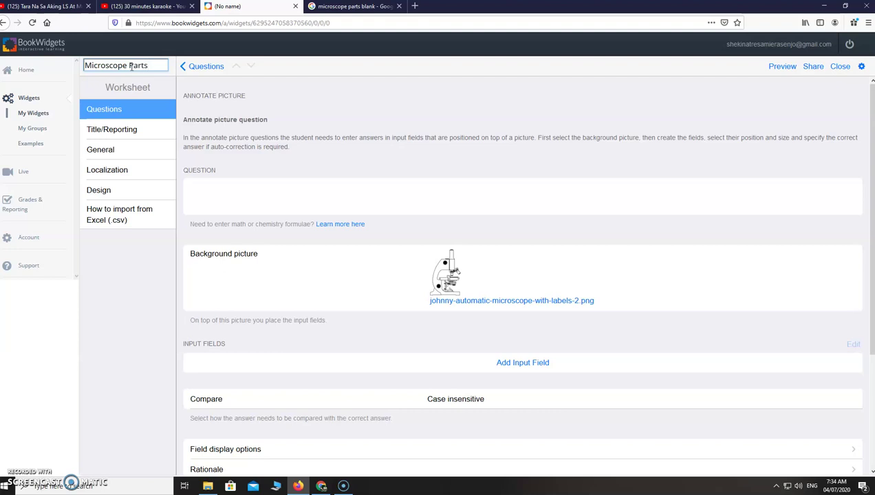
type("Microscope Parts")
left_click(251, 201)
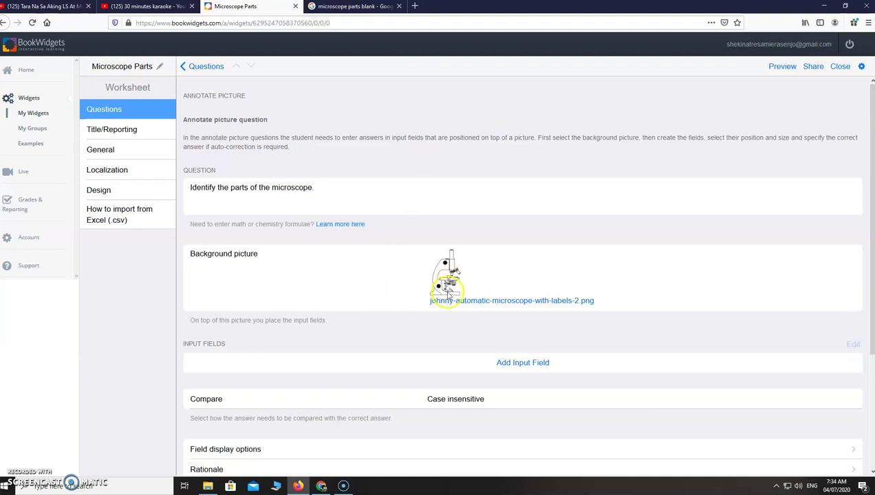
scroll(473, 297, "down", 2)
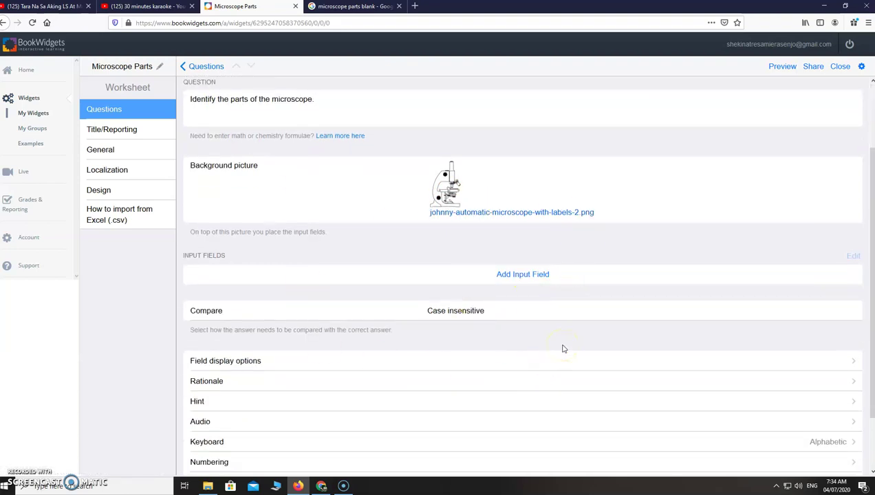
scroll(563, 349, "up", 2)
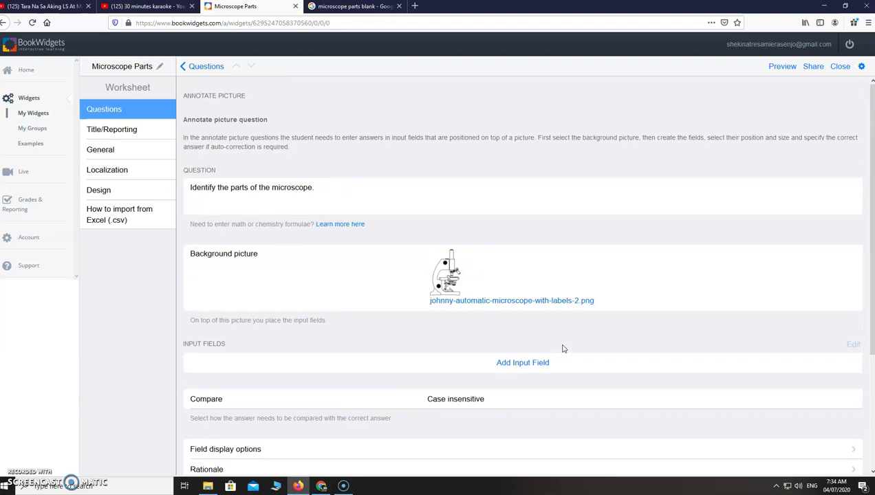
Step: Add an input field whose marker points at the microscope's arm, with its box to the right
left_click(529, 362)
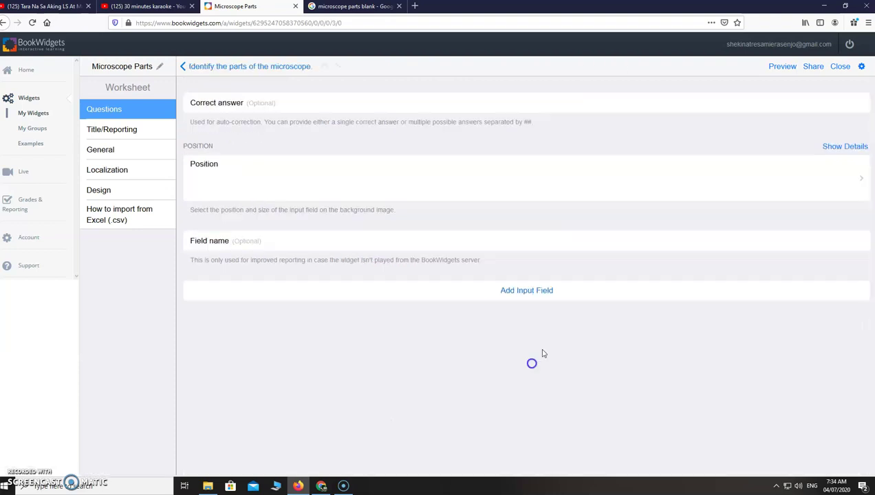
left_click(572, 309)
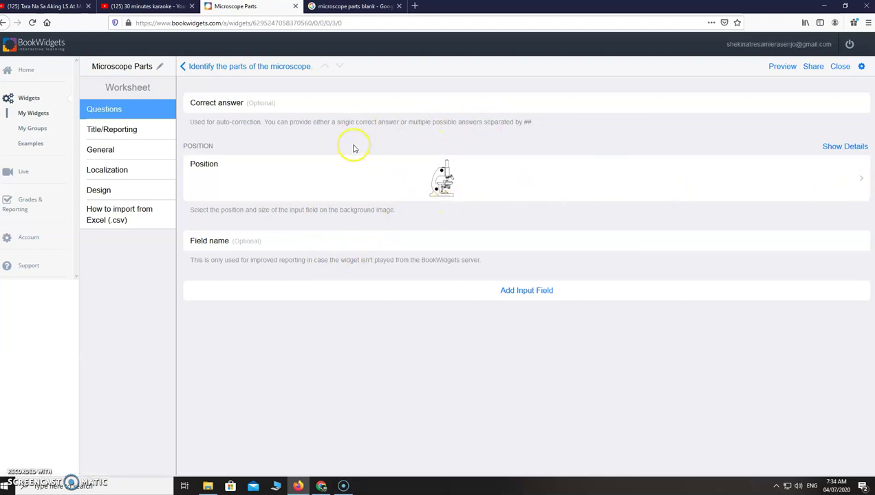
left_click(449, 192)
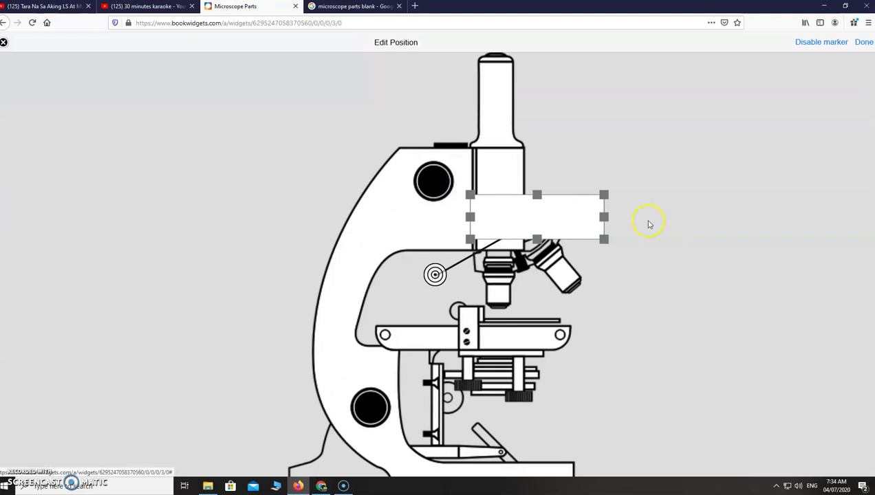
mouse_move(560, 216)
left_mouse_down()
mouse_move(699, 244)
mouse_move(719, 238)
left_mouse_up()
mouse_move(435, 274)
left_mouse_down()
mouse_move(511, 273)
mouse_move(548, 244)
mouse_move(513, 122)
mouse_move(343, 267)
left_mouse_up()
left_click(660, 231)
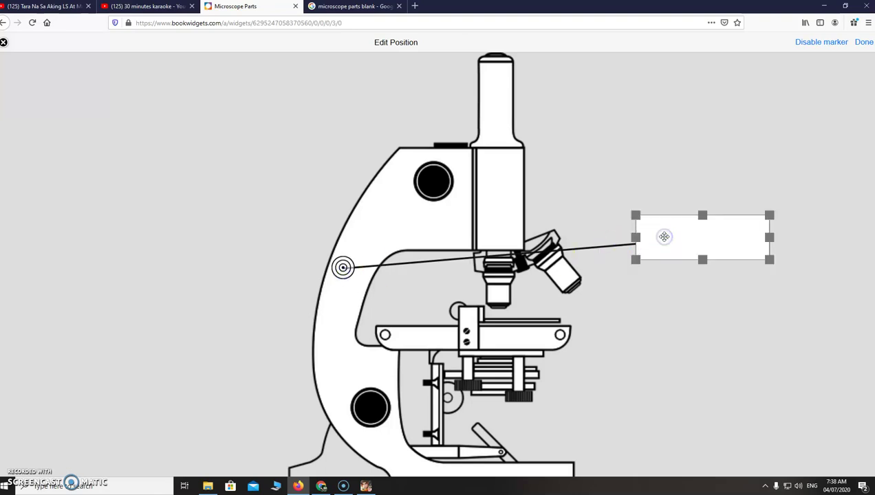
left_click_drag(664, 237, 690, 237)
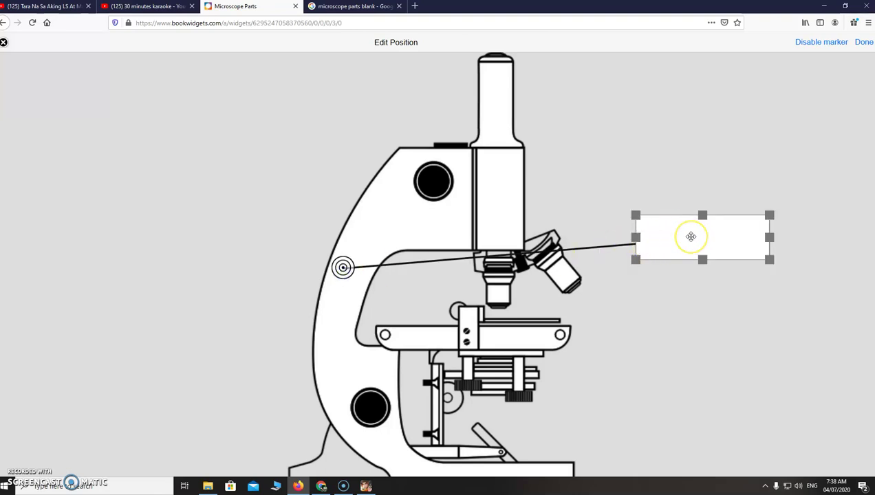
left_click(864, 43)
Step: Set the field's correct answer to 'arm ## the arm'
left_click(295, 112)
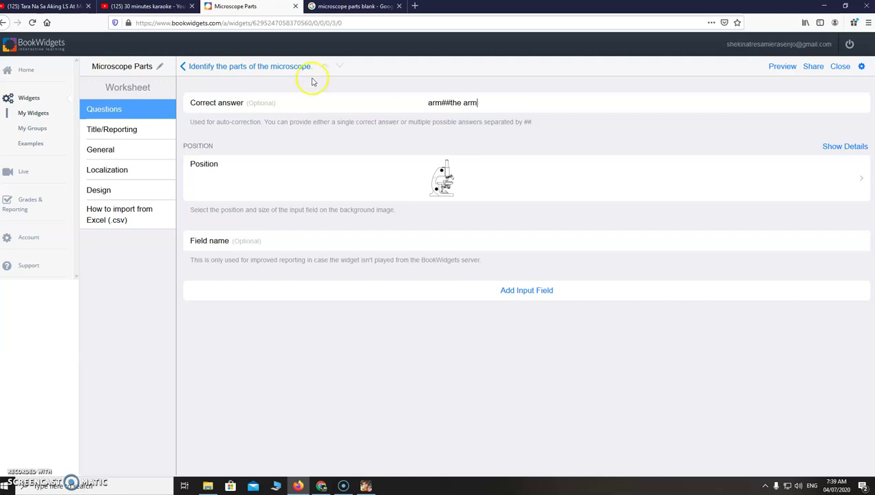
left_click(441, 102)
left_click(451, 103)
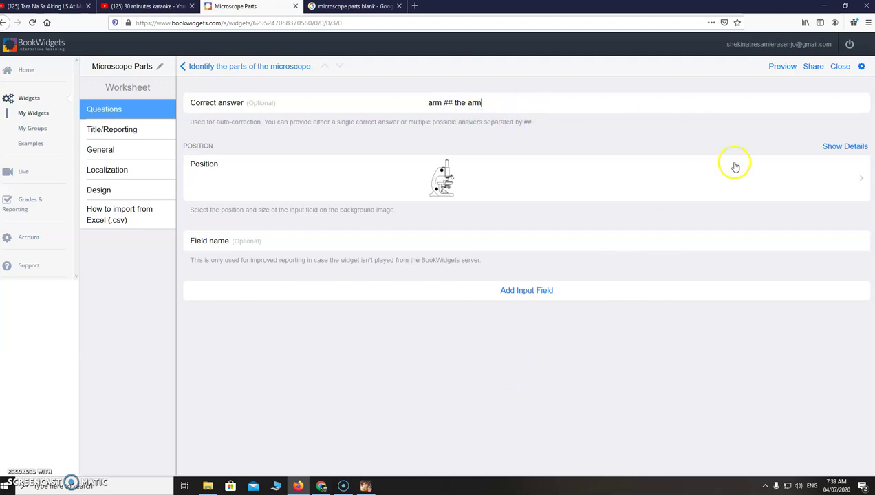
left_click(183, 70)
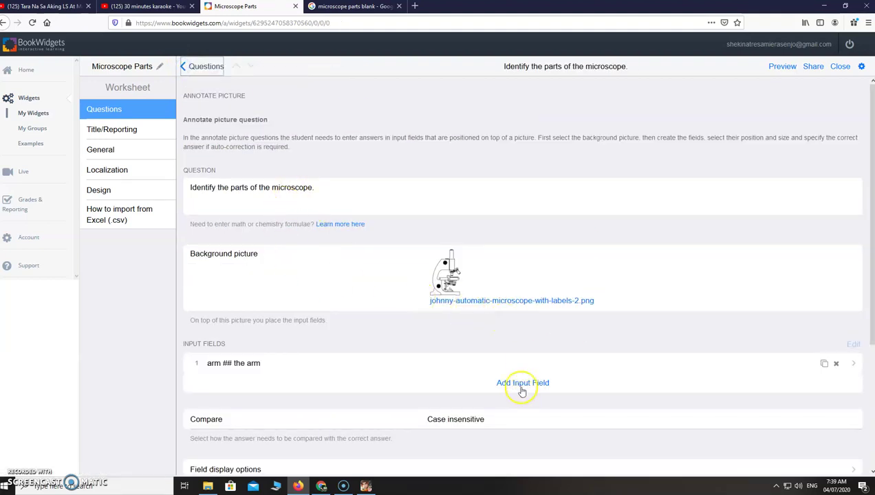
Step: Add a second input field on the upper black knob that accepts 'coarse adjustment knob'
left_click(522, 385)
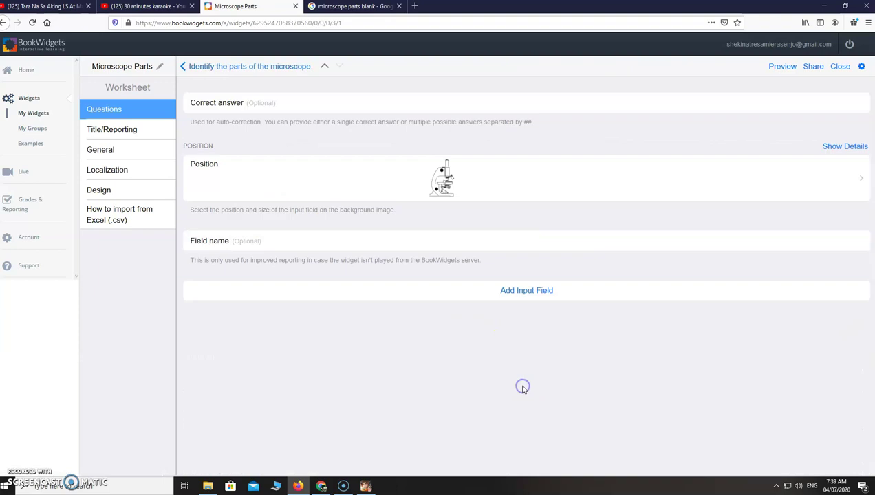
left_click(446, 181)
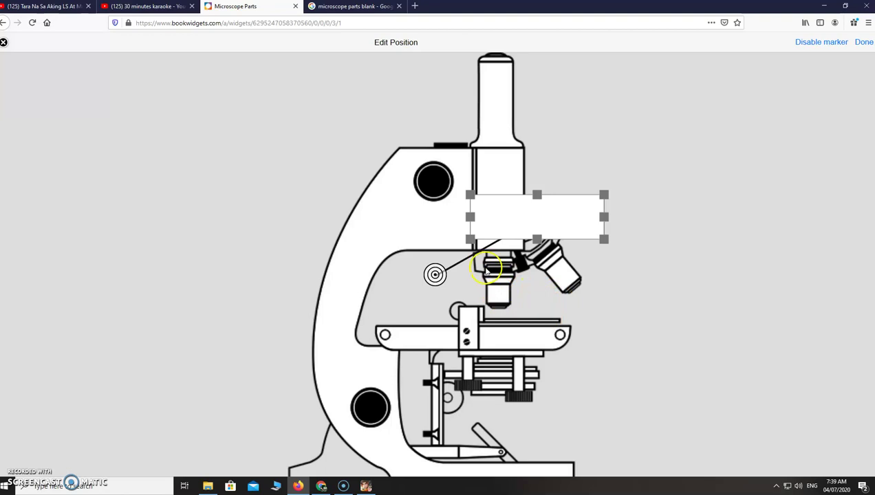
left_click_drag(435, 275, 435, 178)
left_click_drag(495, 214, 614, 172)
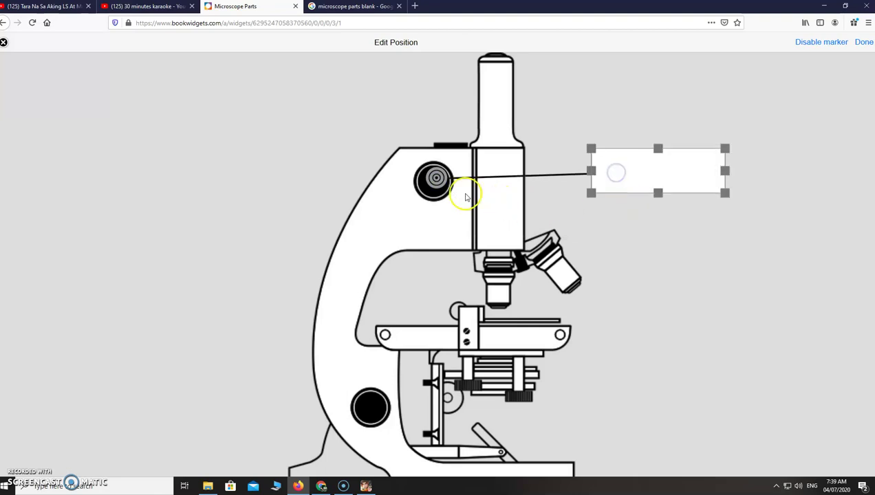
left_click(432, 180)
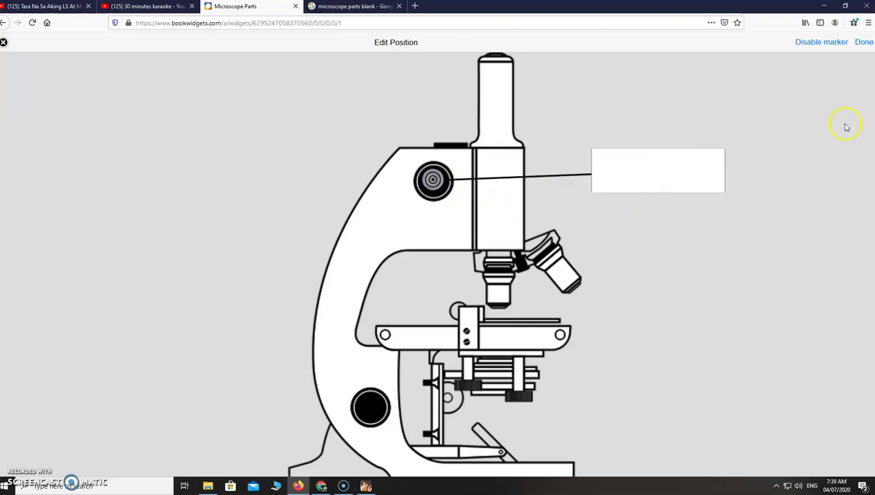
left_click(863, 44)
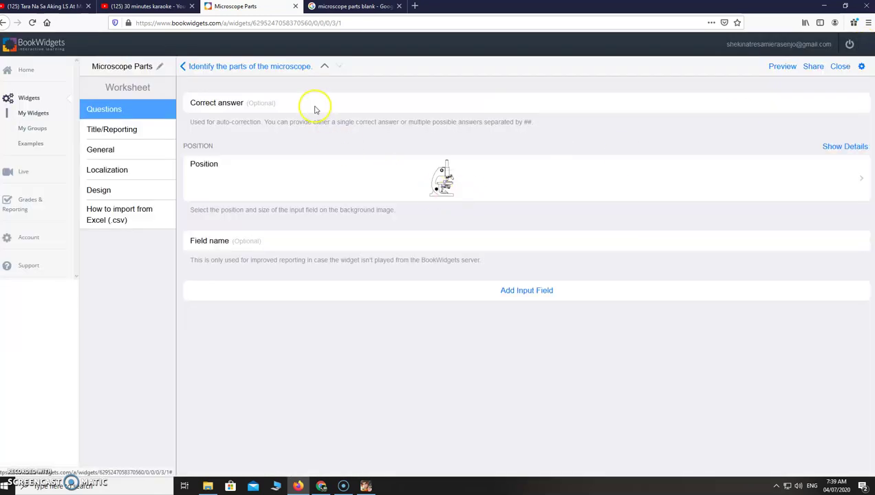
left_click(315, 108)
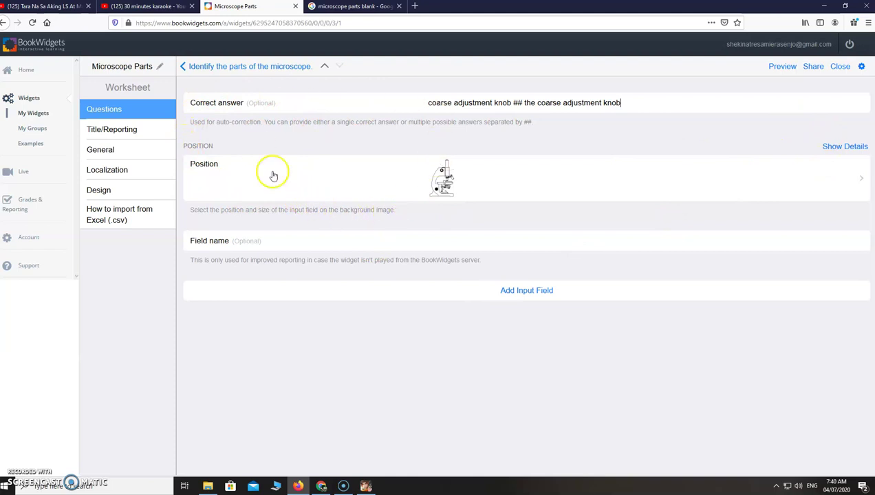
left_click(128, 130)
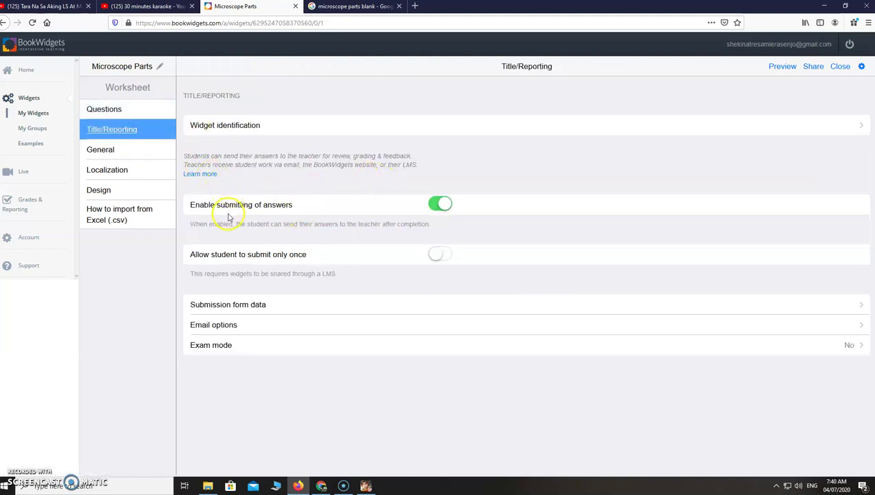
Step: Disable answer submitting and set the correction option Show score to Score vs maximum
left_click(435, 206)
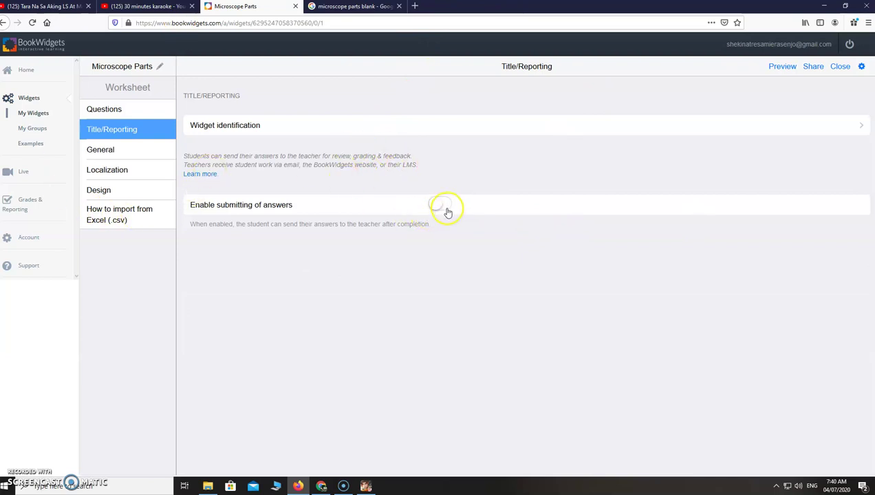
left_click(121, 152)
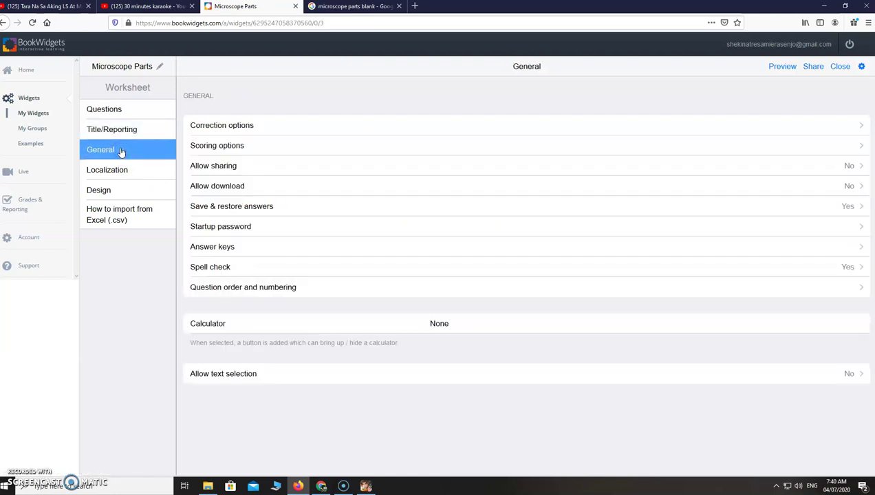
left_click(318, 126)
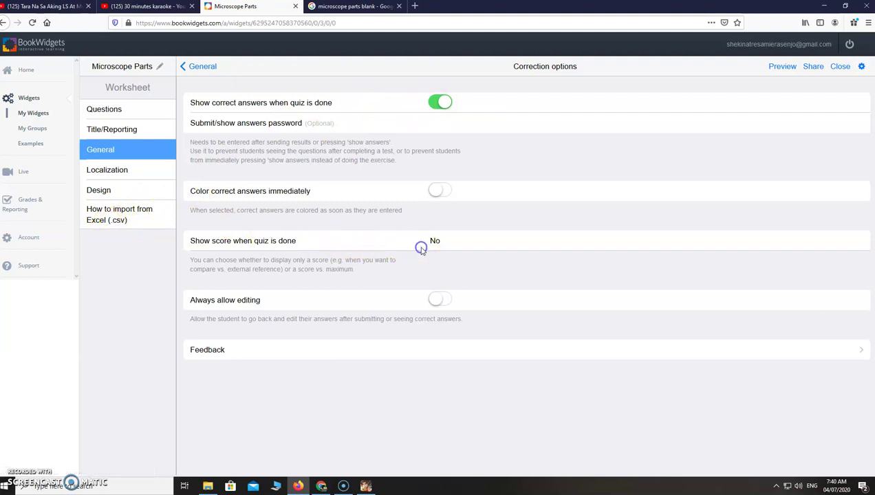
left_click(427, 245)
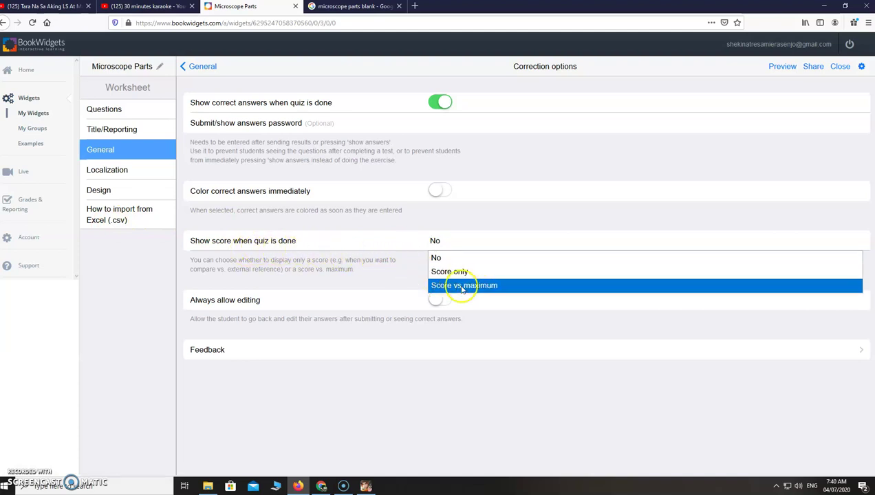
left_click(497, 287)
left_click(113, 172)
left_click(98, 190)
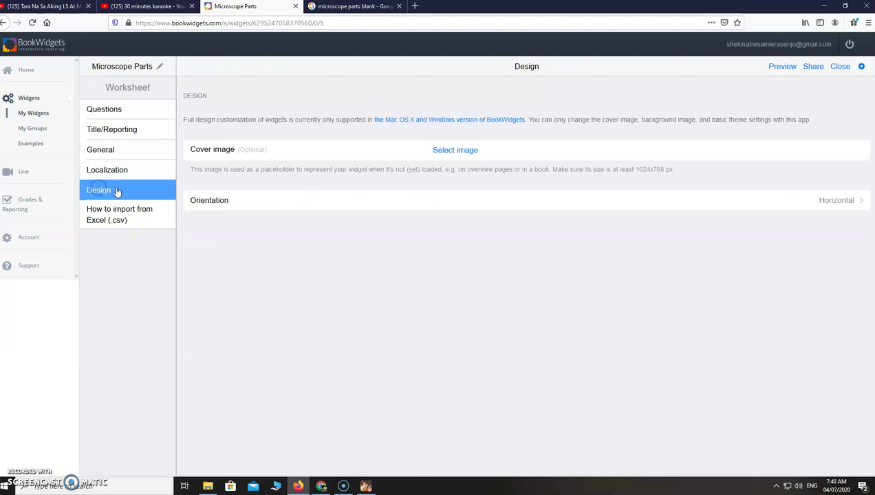
Step: Upload 'HOW TO CREATE BITMOJI THAT LOOKS LIKE YOU.png' from Downloads as the cover image
left_click(463, 154)
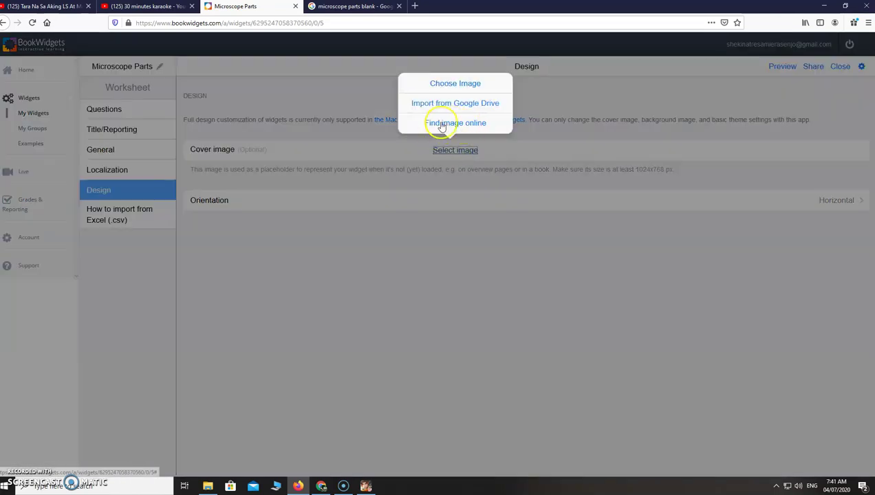
left_click(462, 85)
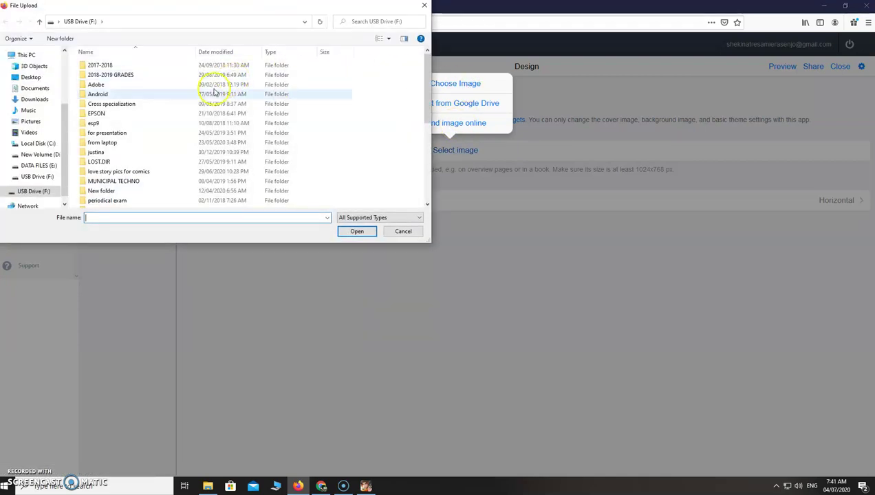
left_click(30, 100)
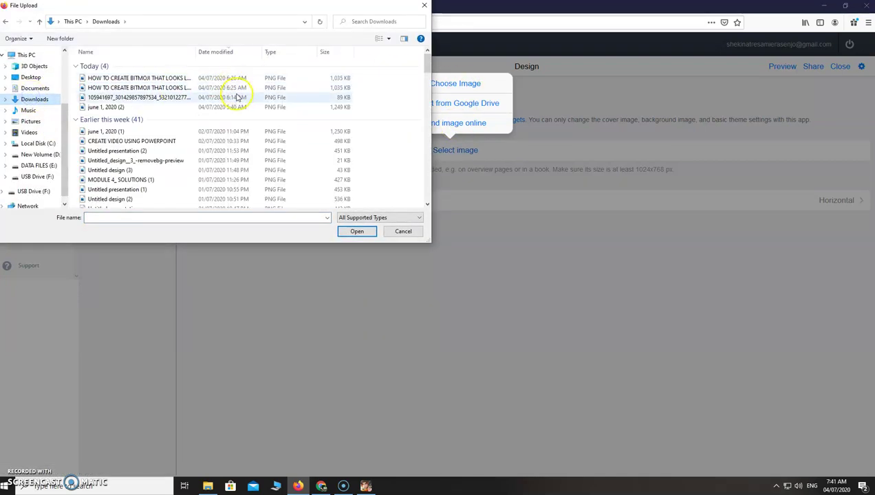
scroll(231, 134, "down", 3)
scroll(231, 135, "up", 3)
scroll(232, 135, "down", 5)
scroll(231, 135, "up", 7)
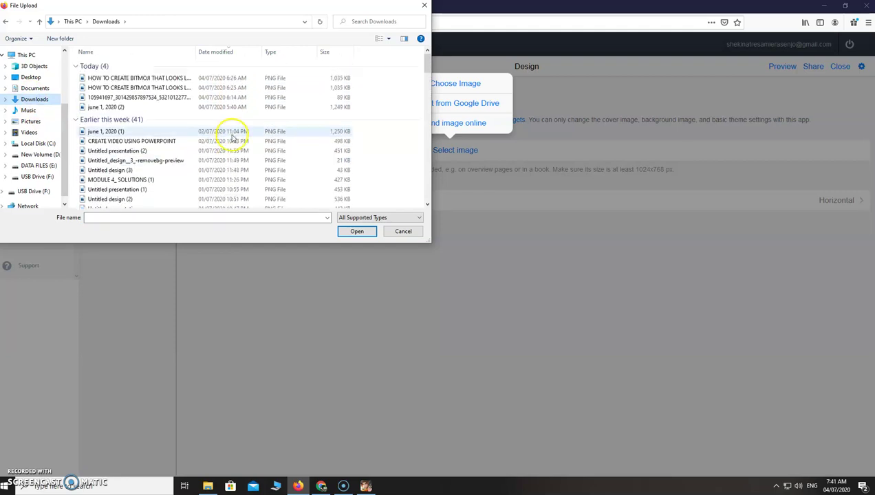
left_click(163, 87)
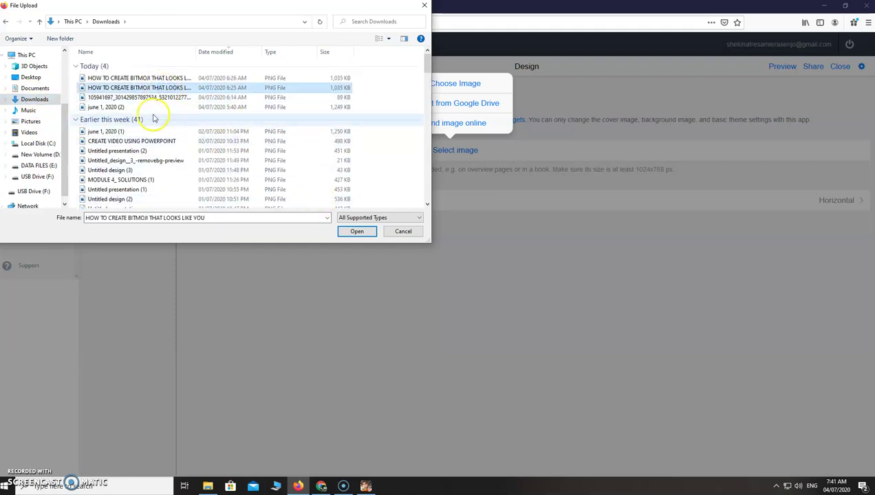
left_click(359, 232)
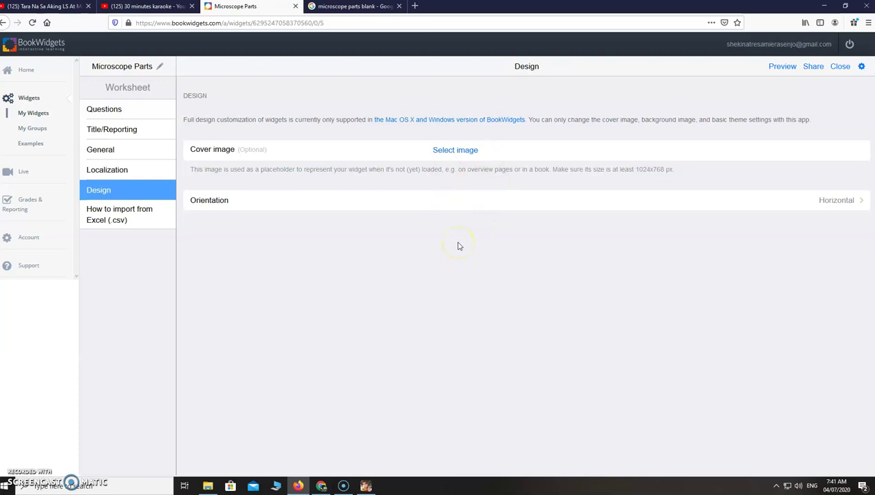
Step: Replace the cover with the Pixabay microscope close-up photo found by searching 'microscope' online
left_click(459, 154)
left_click(589, 270)
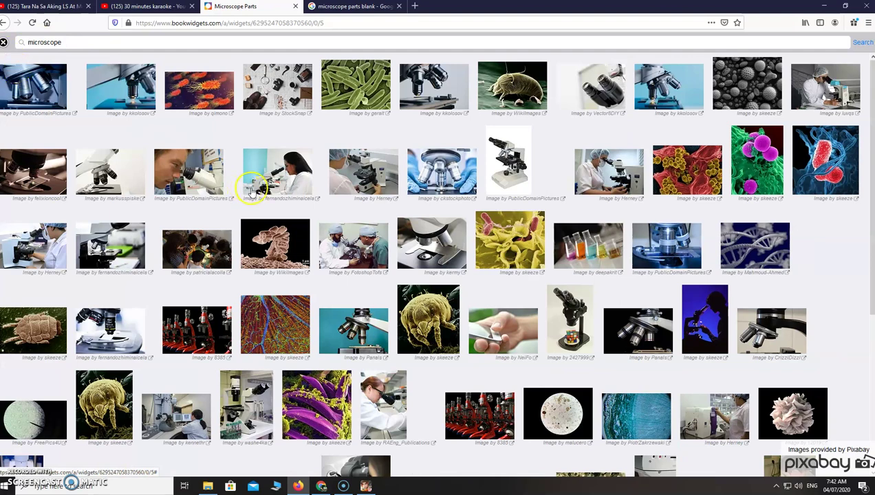
left_click(96, 88)
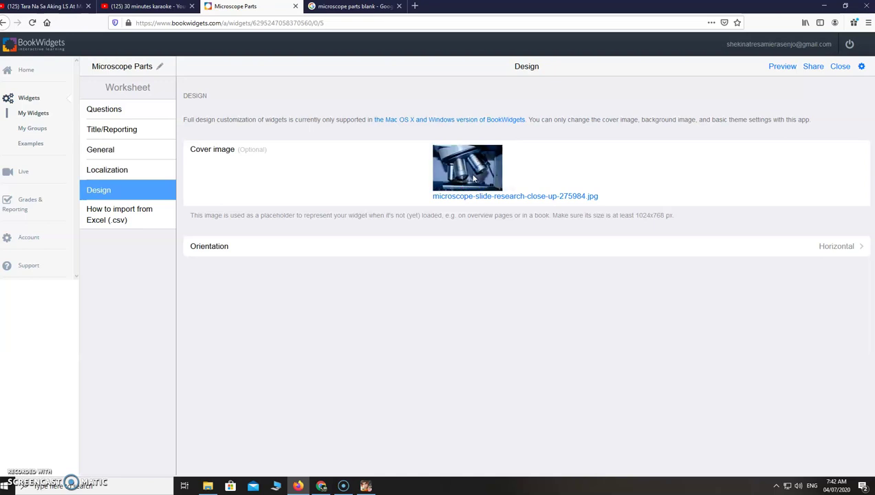
Step: Preview as a student, answer both labels for a 2/2 score, then clear the answers
left_click(776, 68)
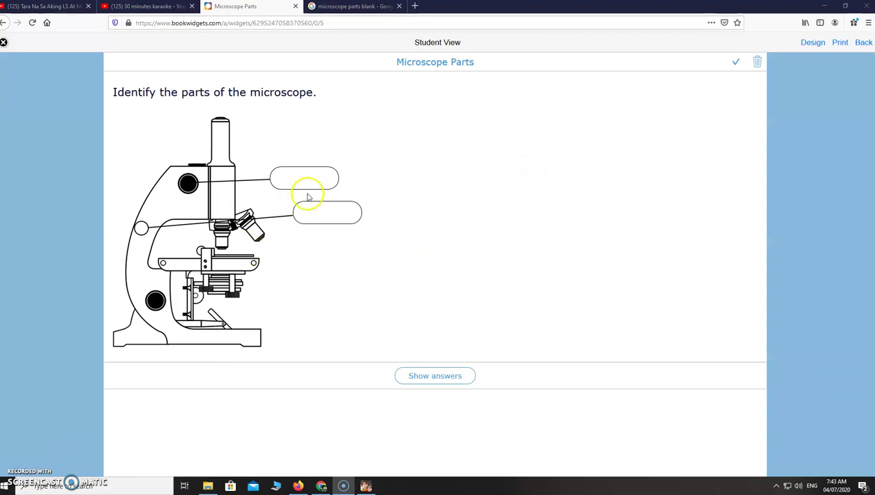
left_click(308, 183)
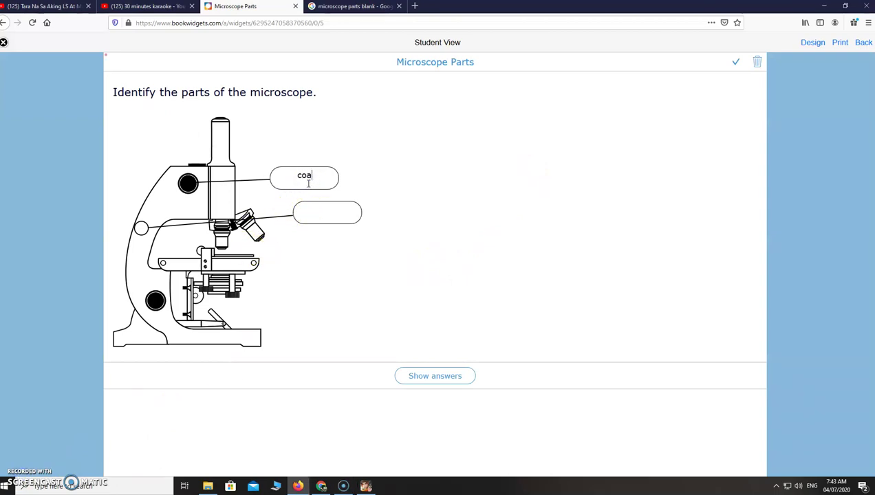
type("coarse adjustment ")
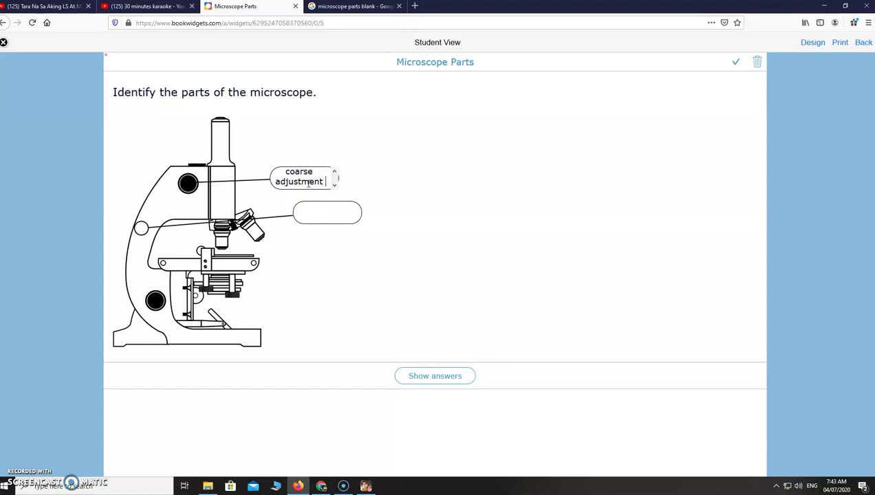
type("knob")
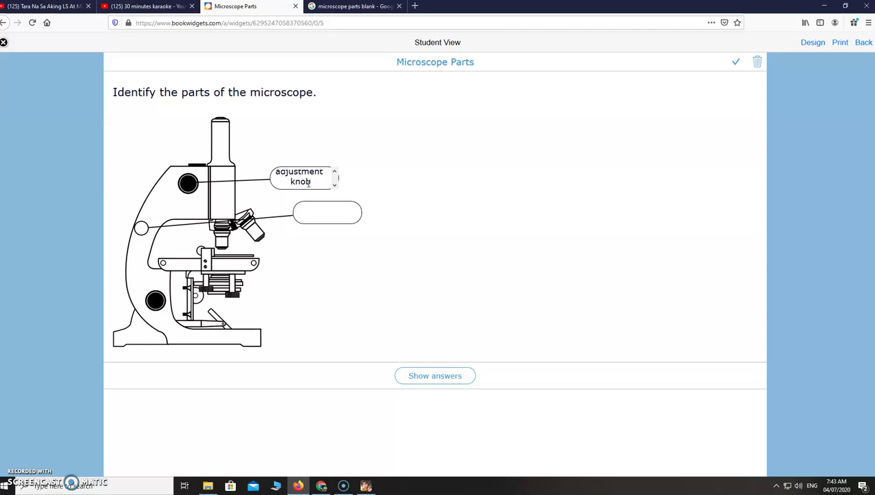
left_click(316, 209)
left_click(735, 62)
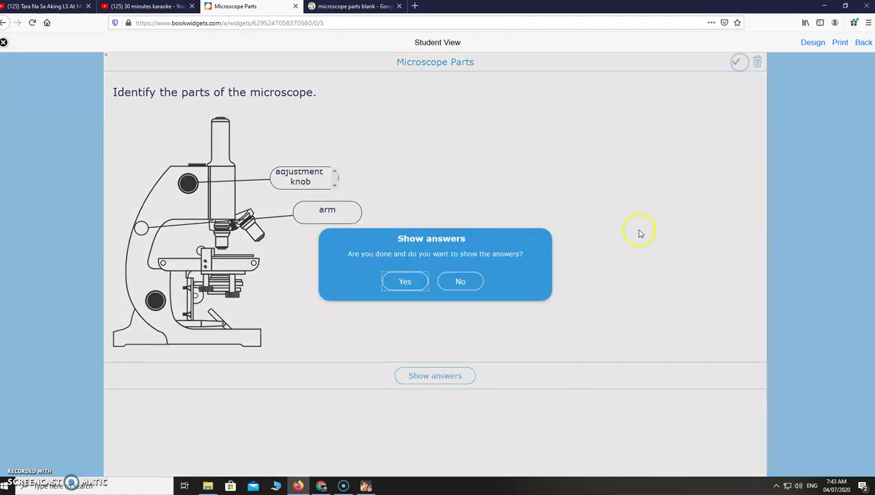
left_click(405, 282)
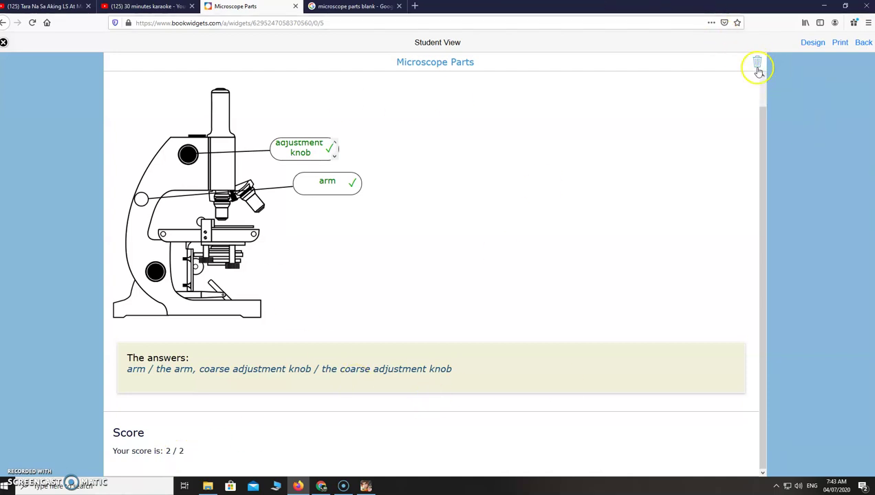
left_click(756, 62)
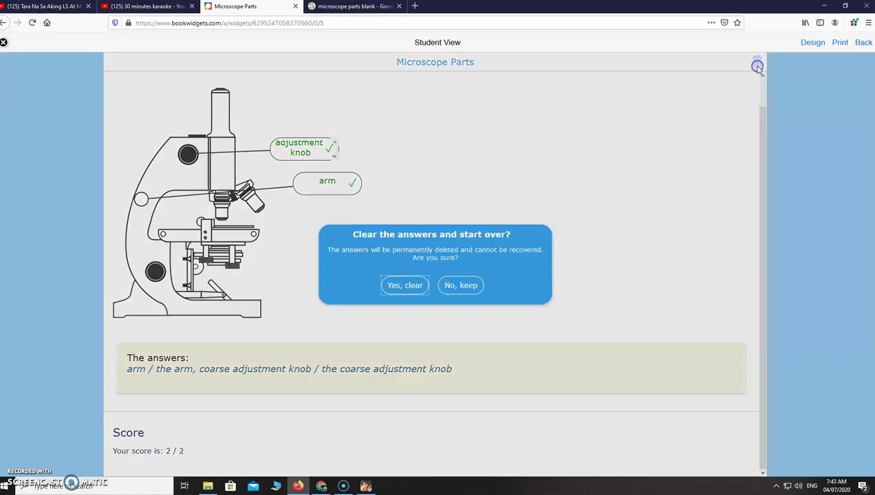
left_click(402, 288)
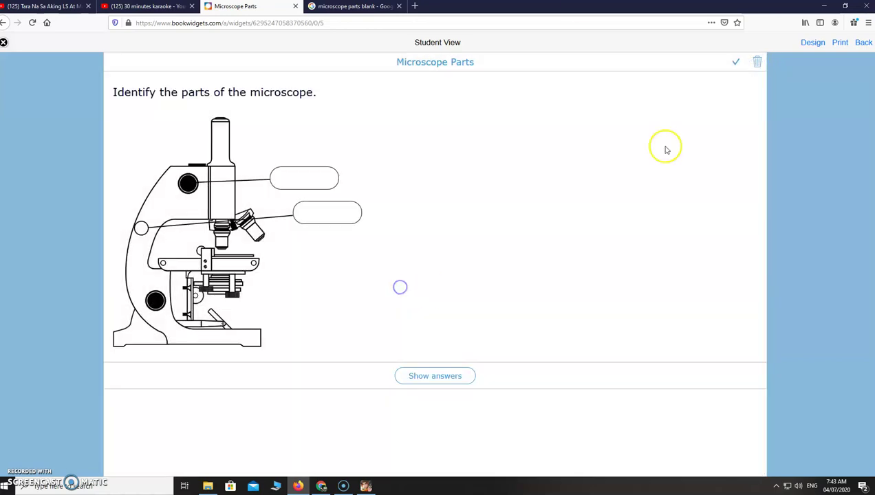
Step: Enable answer submitting in Title/Reporting, limited to one submission per student
left_click(4, 42)
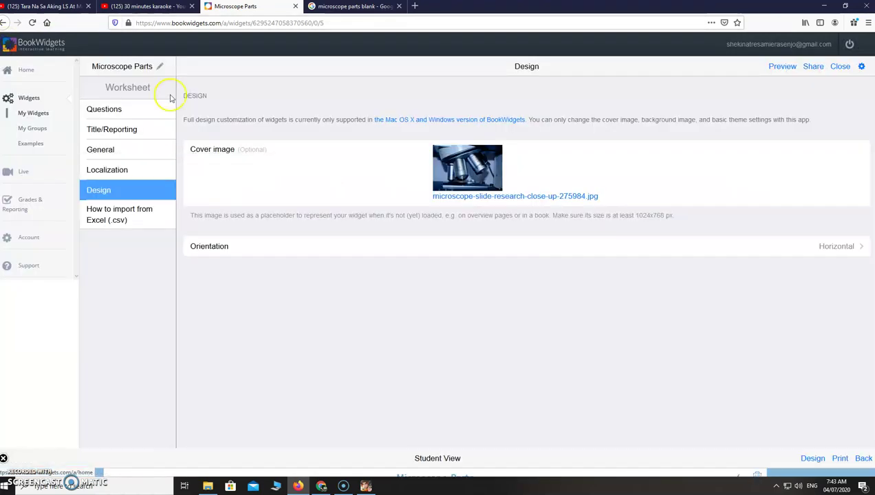
left_click(117, 129)
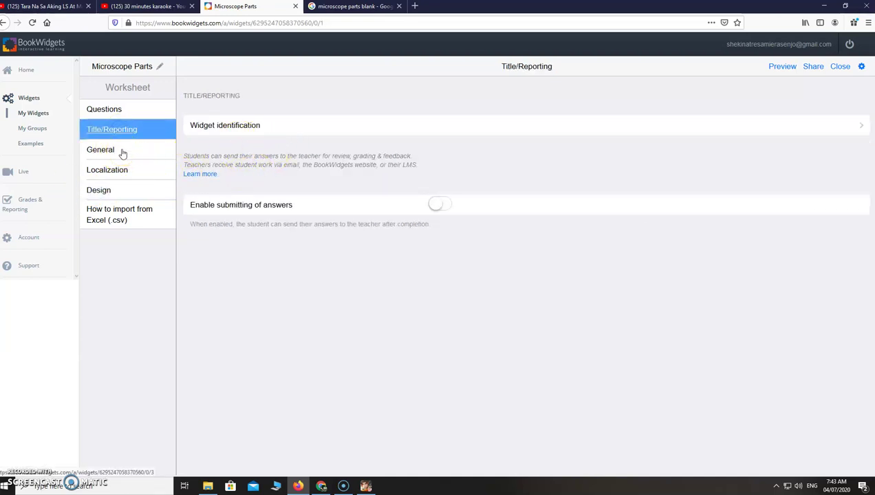
left_click(433, 204)
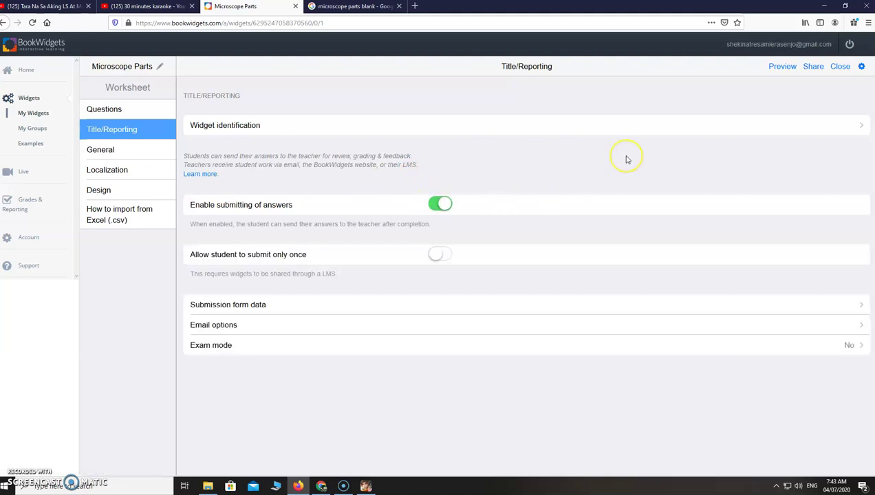
left_click(439, 256)
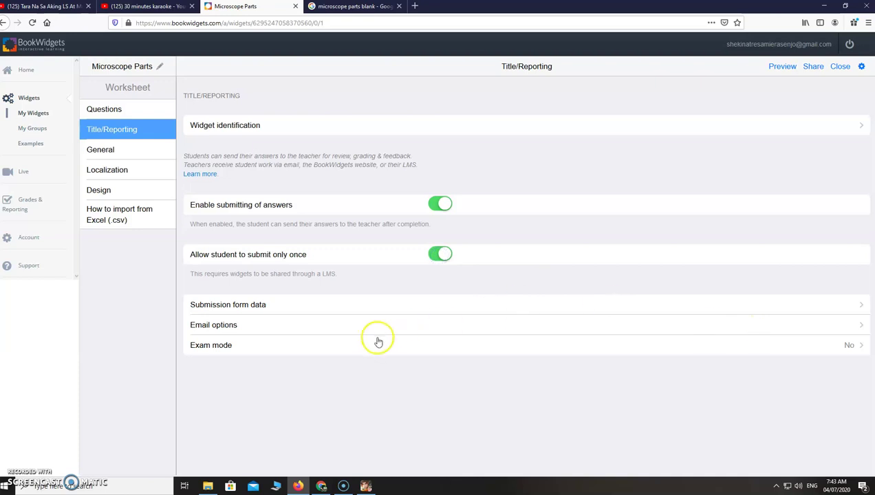
left_click(357, 324)
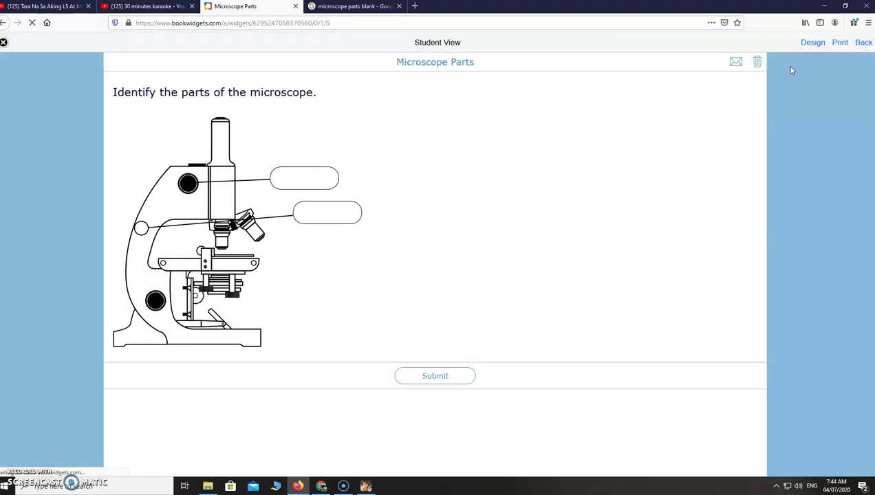
Step: In the preview, answer only the second label with 'arm' and submit
left_click(312, 177)
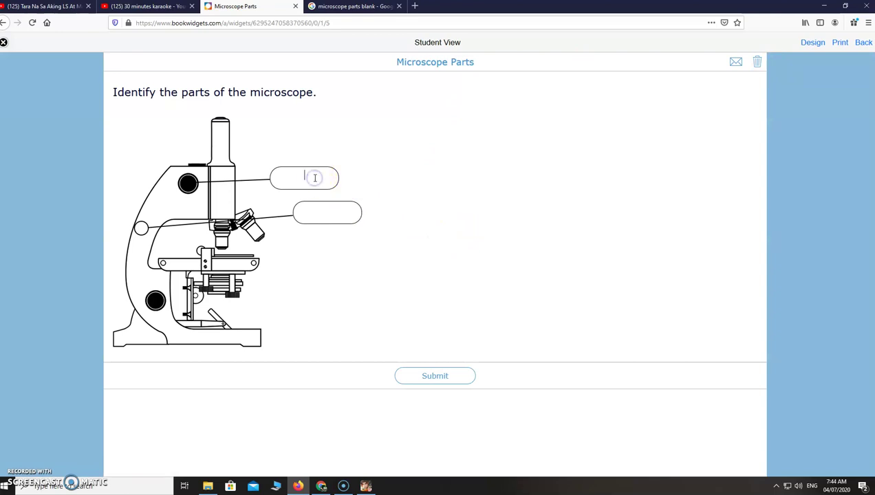
left_click(288, 211)
type("arm")
left_click(448, 379)
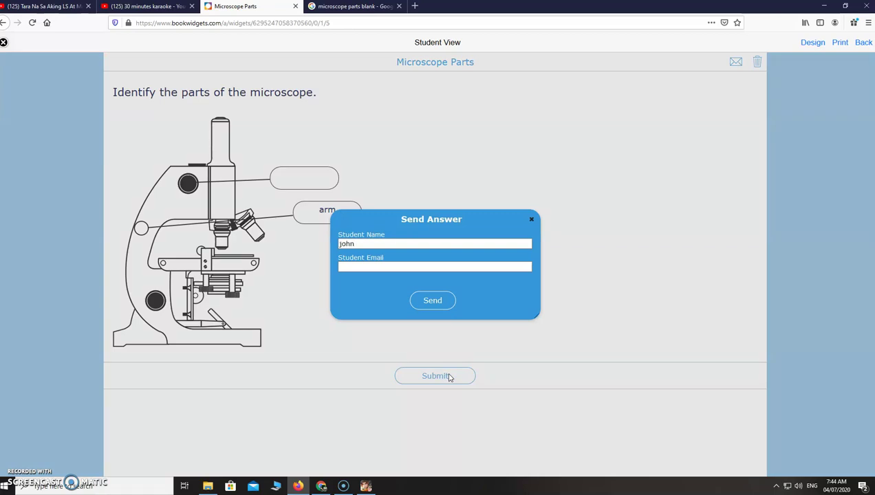
Step: Enter the student's e-mail address, send the answers, and return to the Google Images search
left_click(399, 267)
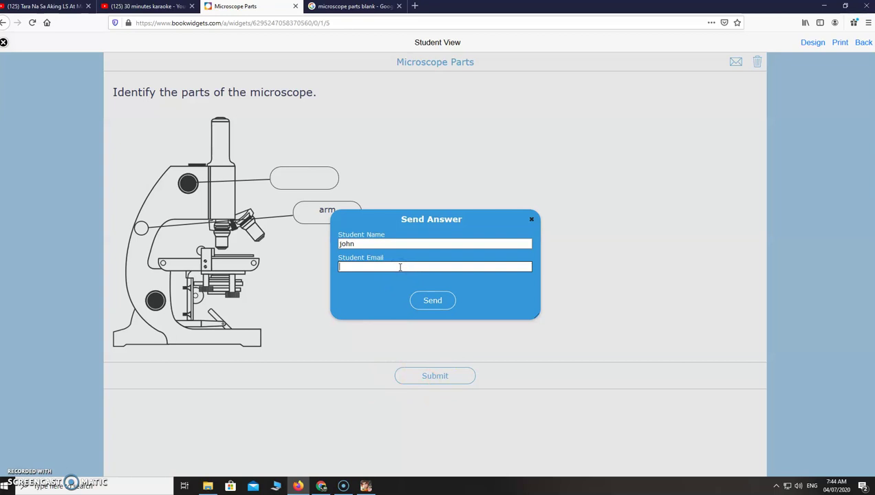
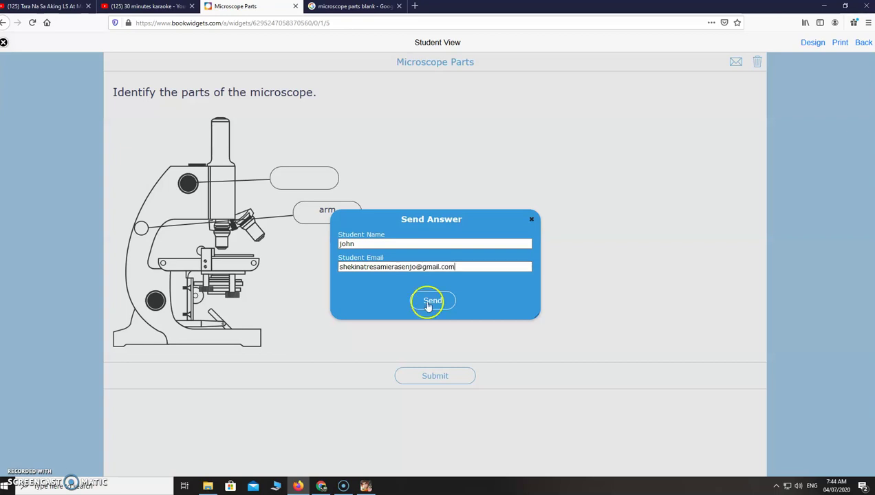
left_click(438, 303)
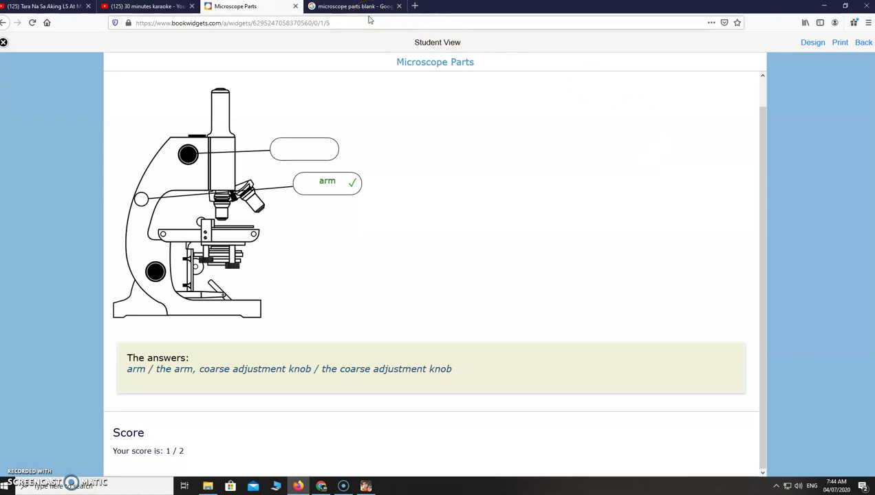
left_click(363, 8)
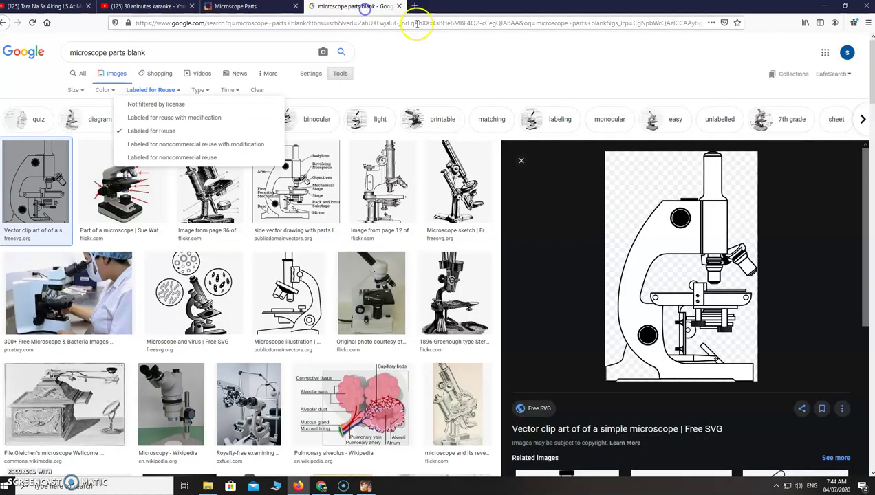
Step: Open the Google Account page from the Google apps grid
left_click(846, 55)
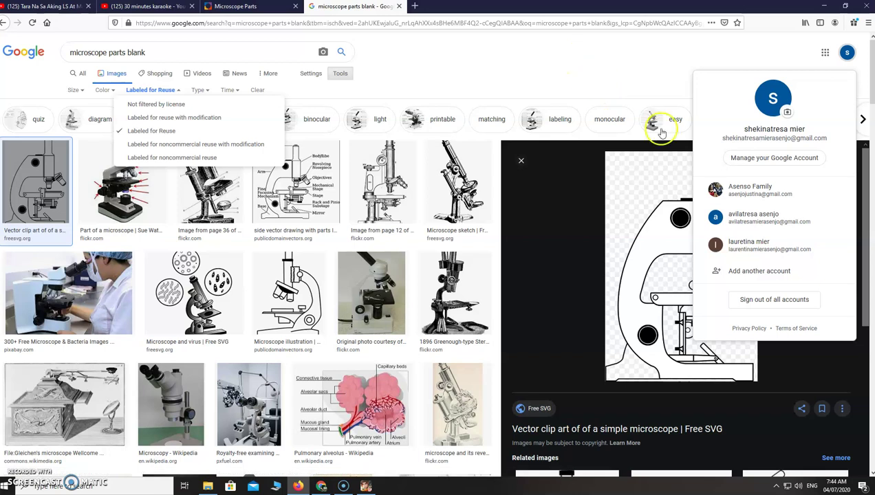
left_click(659, 36)
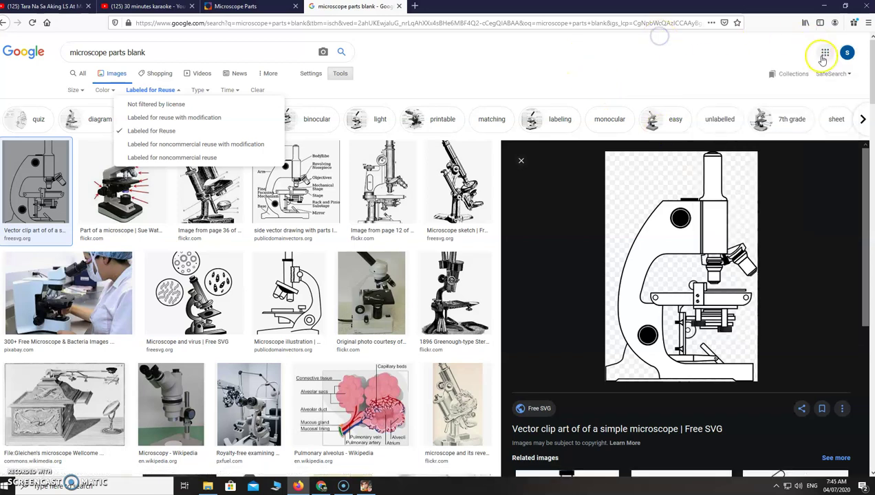
left_click(824, 55)
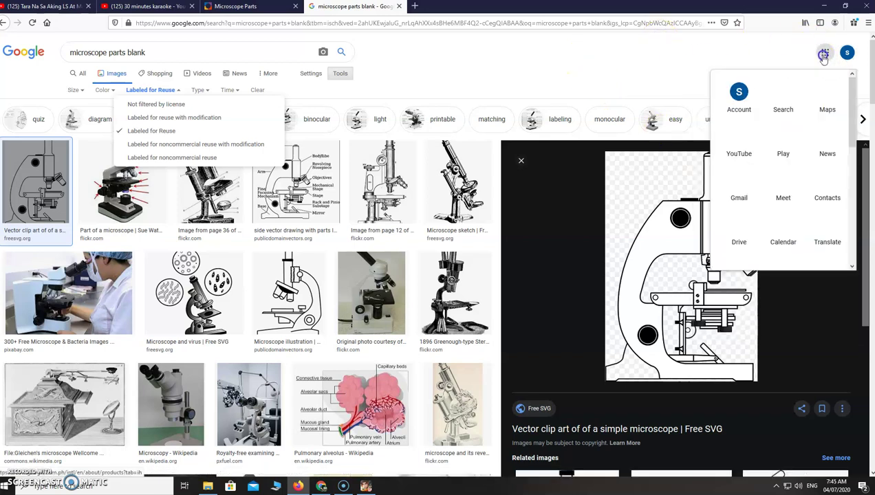
left_click(746, 103)
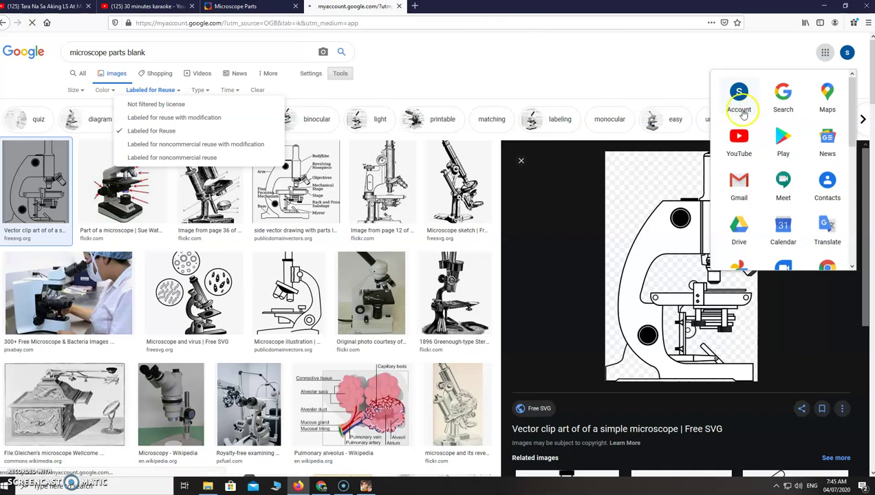
left_click(743, 118)
left_click(741, 102)
left_click(738, 107)
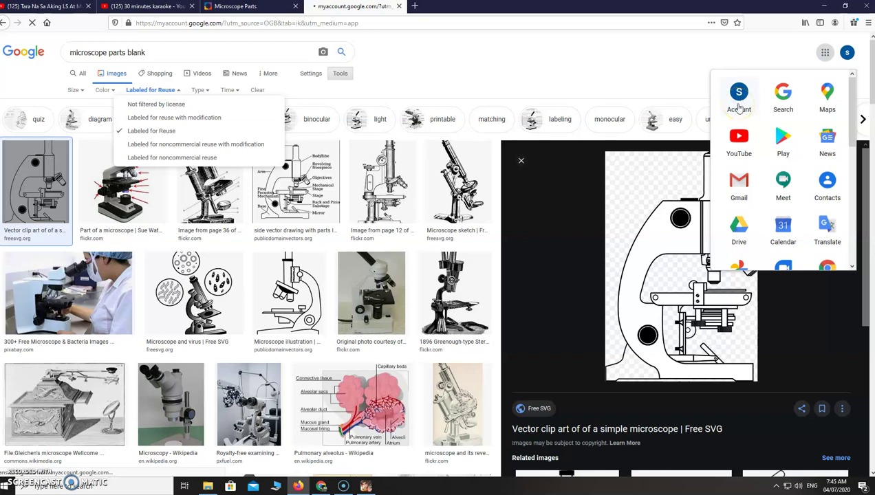